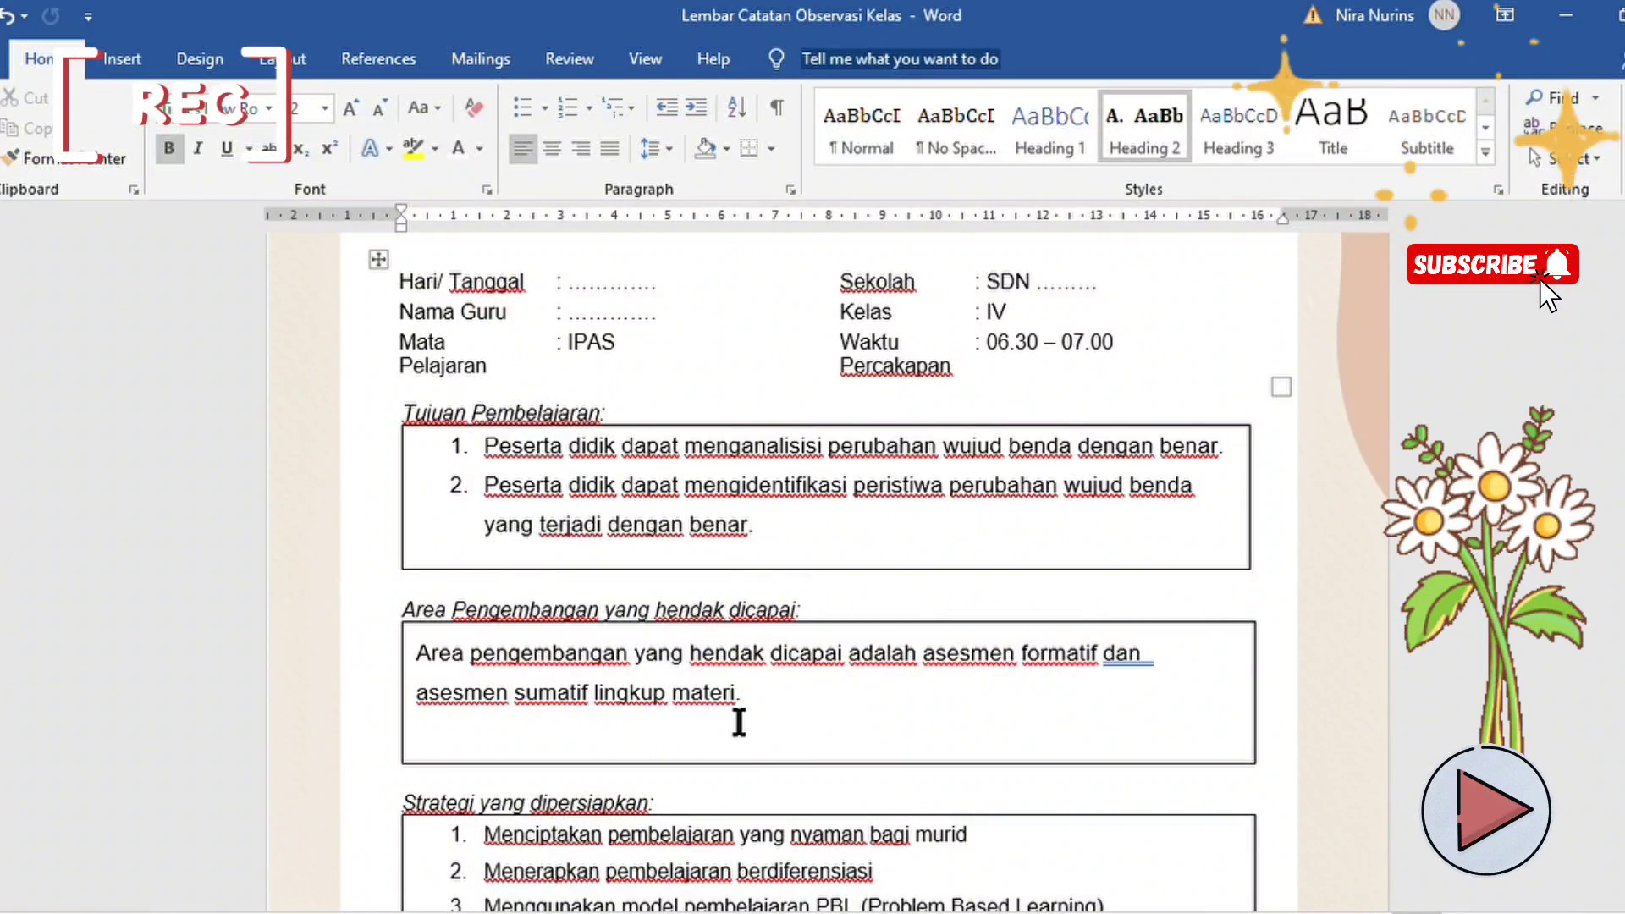
Step: Delete the blank line above the heading "Lembar Observasi Pembelajaran di Kelas"
scroll(739, 722, down, 3)
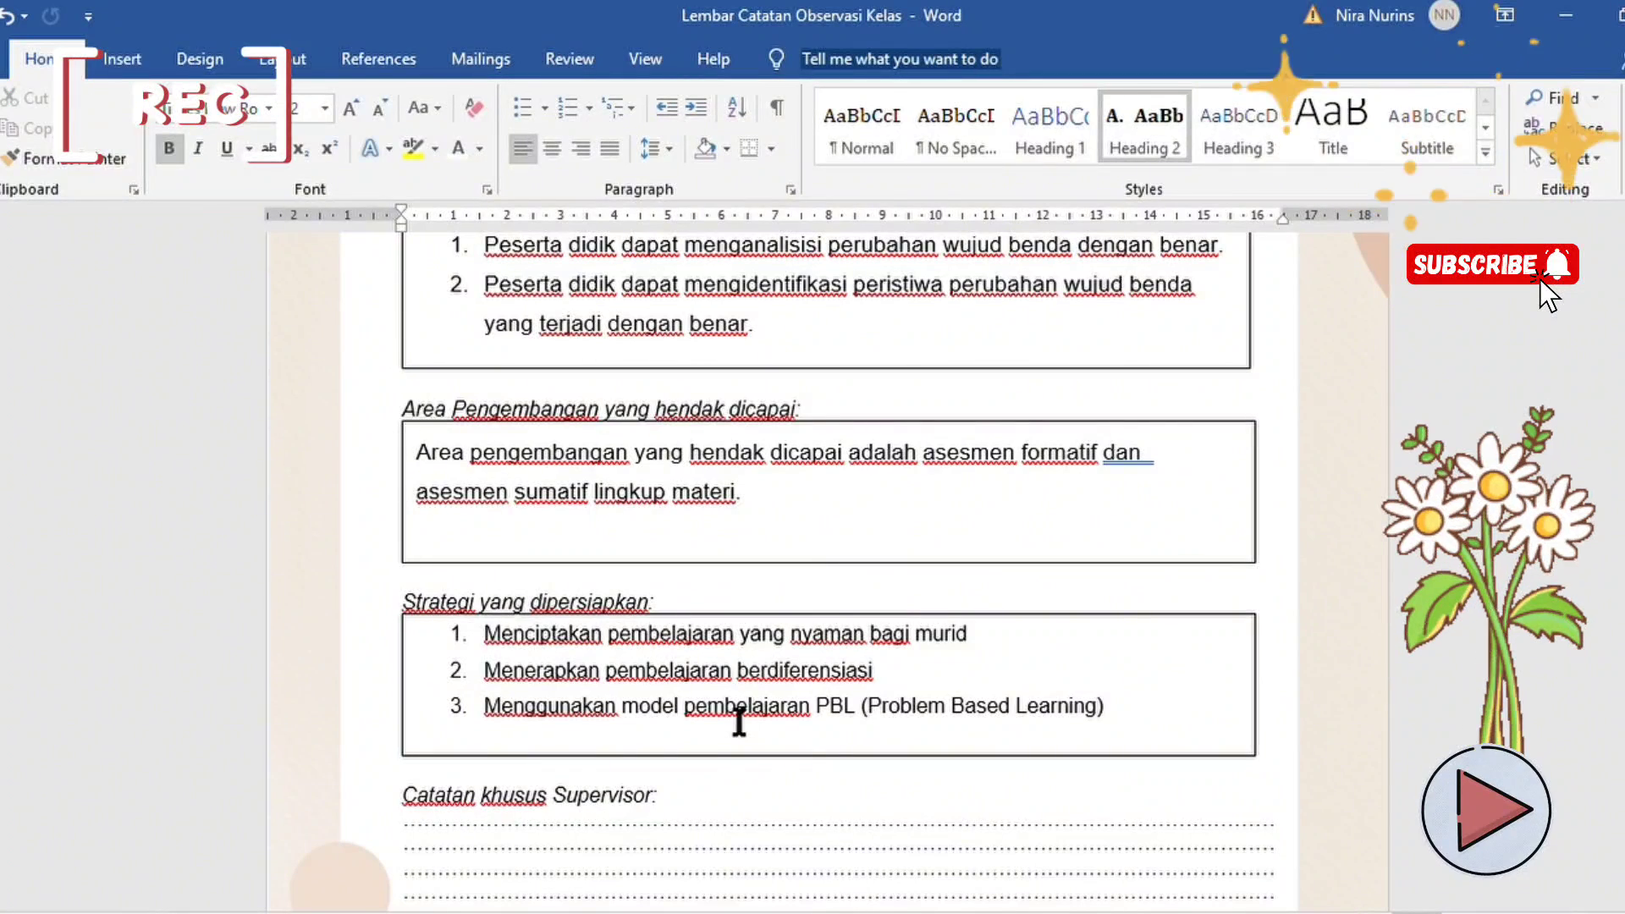
scroll(745, 718, down, 3)
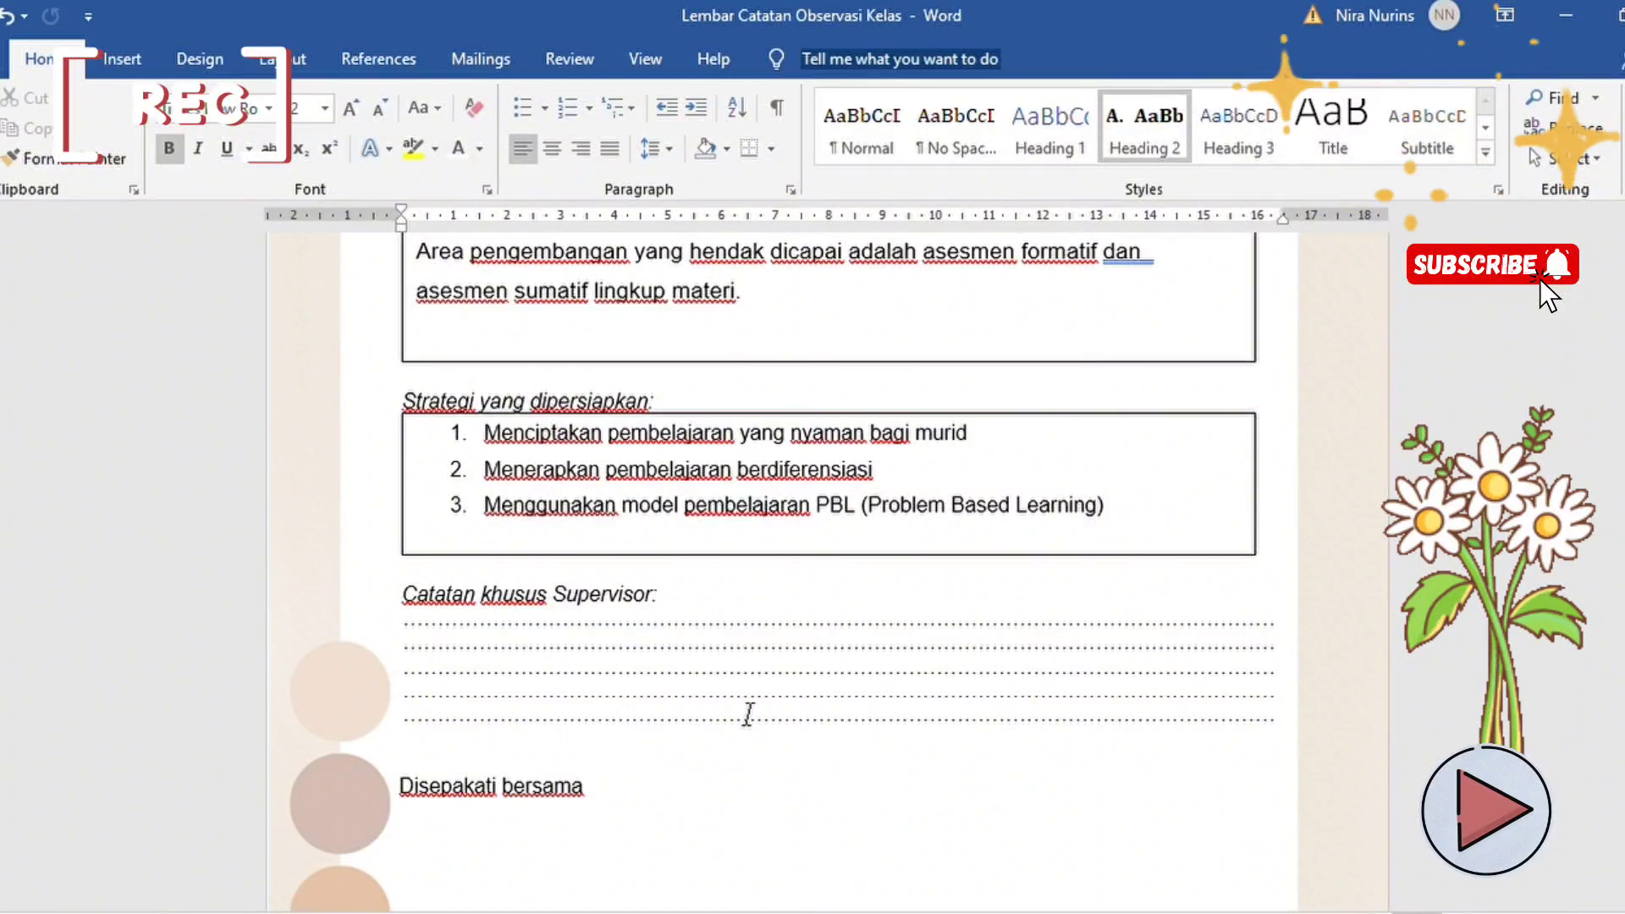
scroll(749, 713, up, 7)
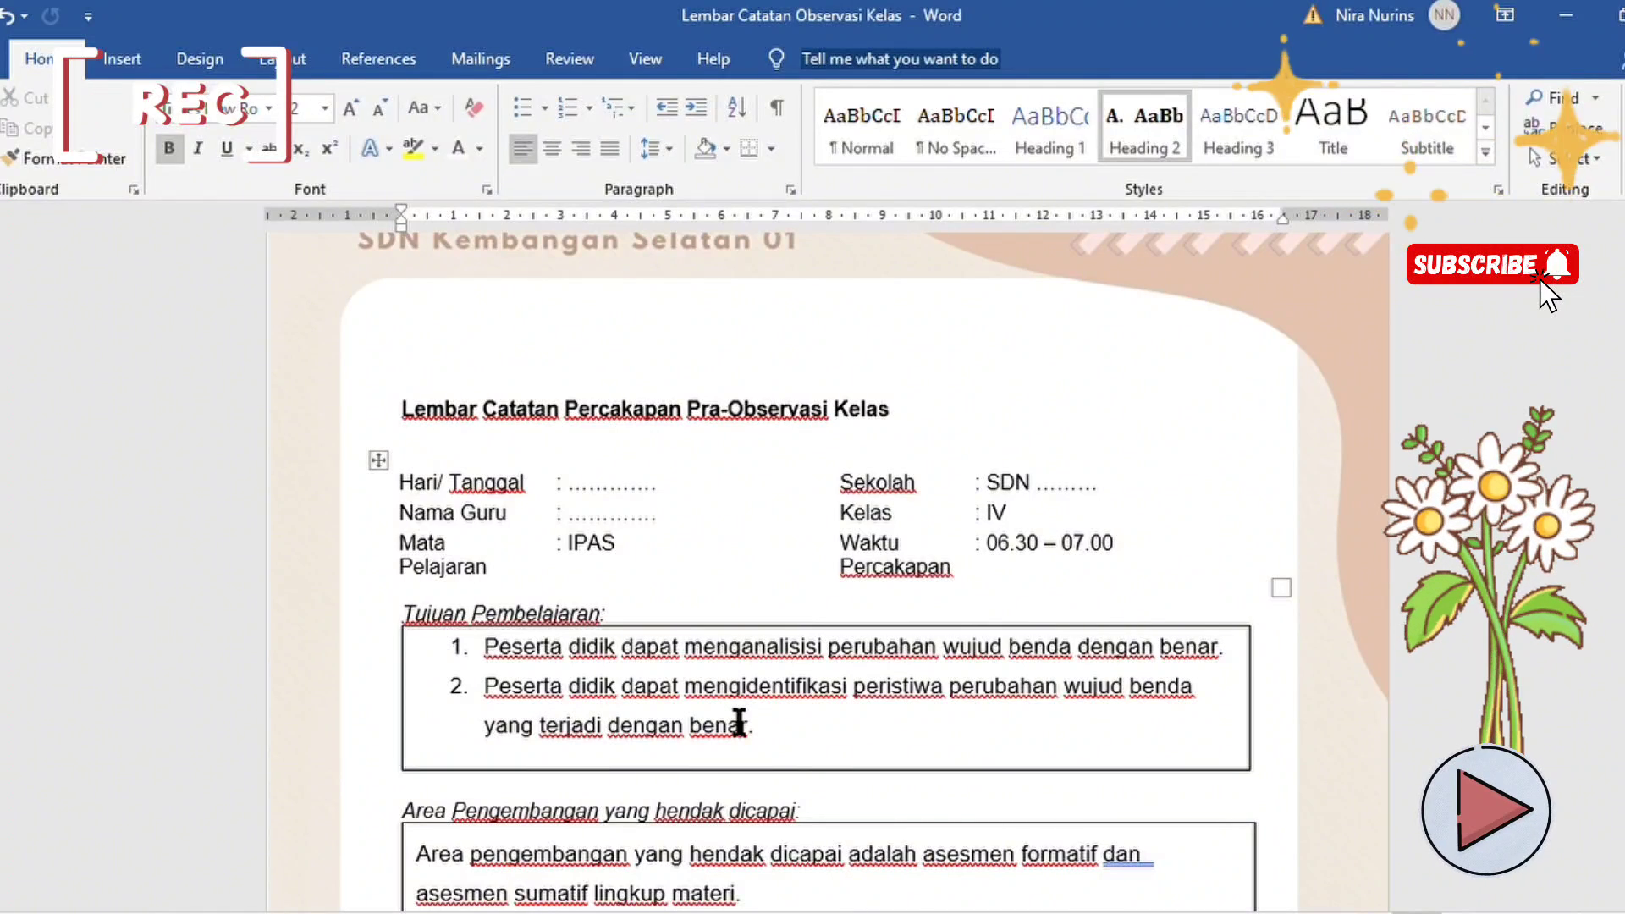
scroll(739, 722, down, 10)
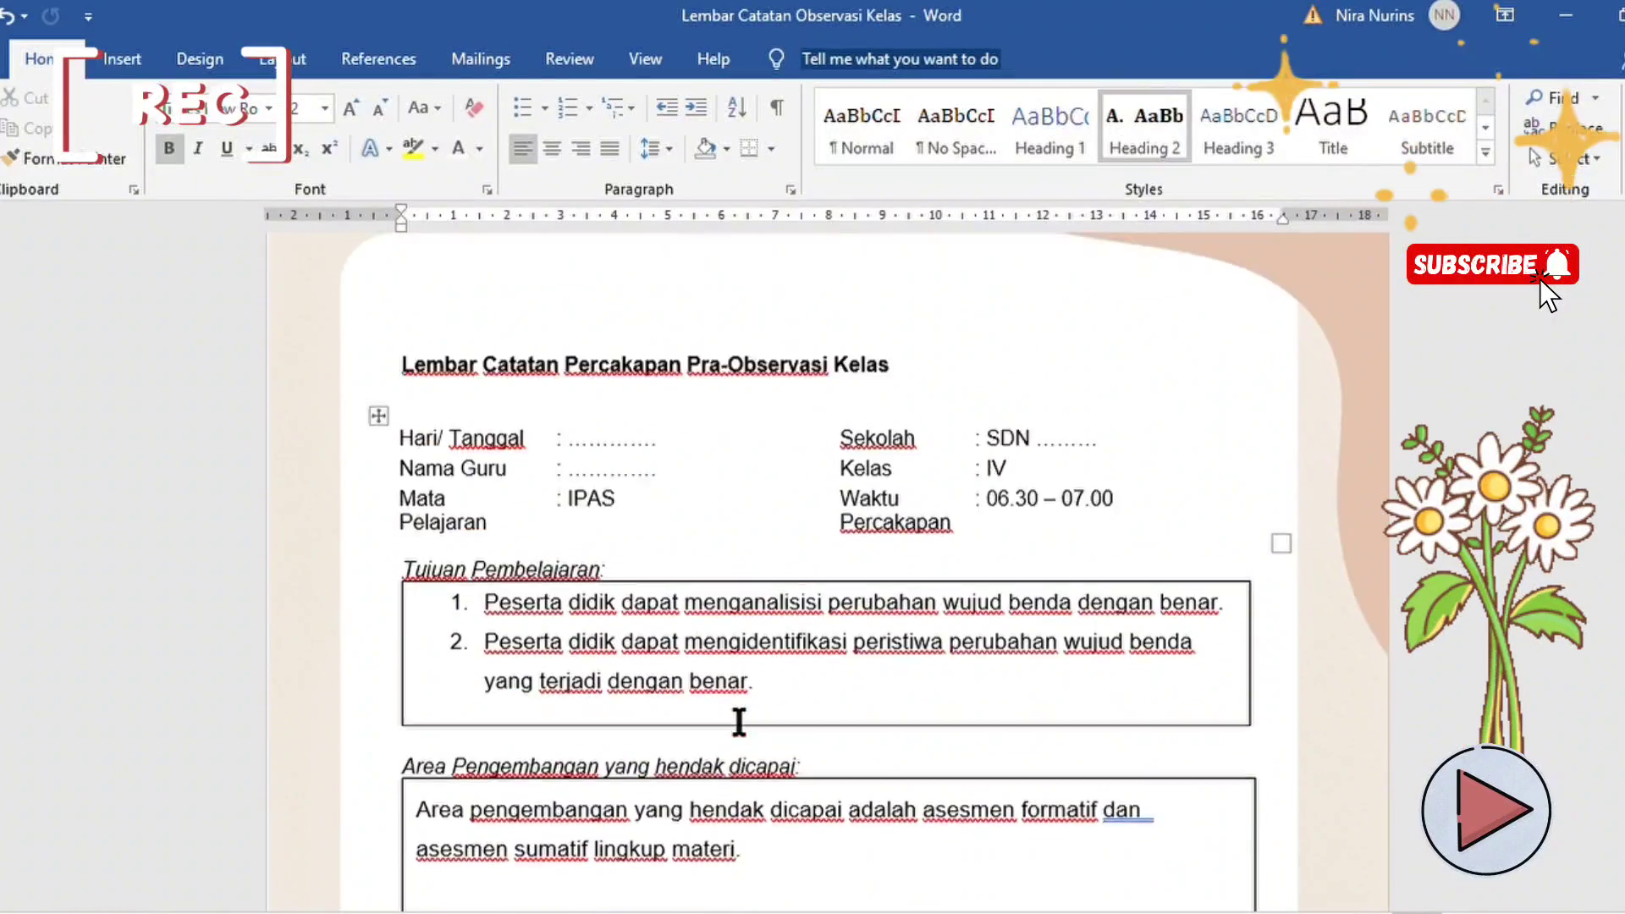
scroll(721, 708, down, 14)
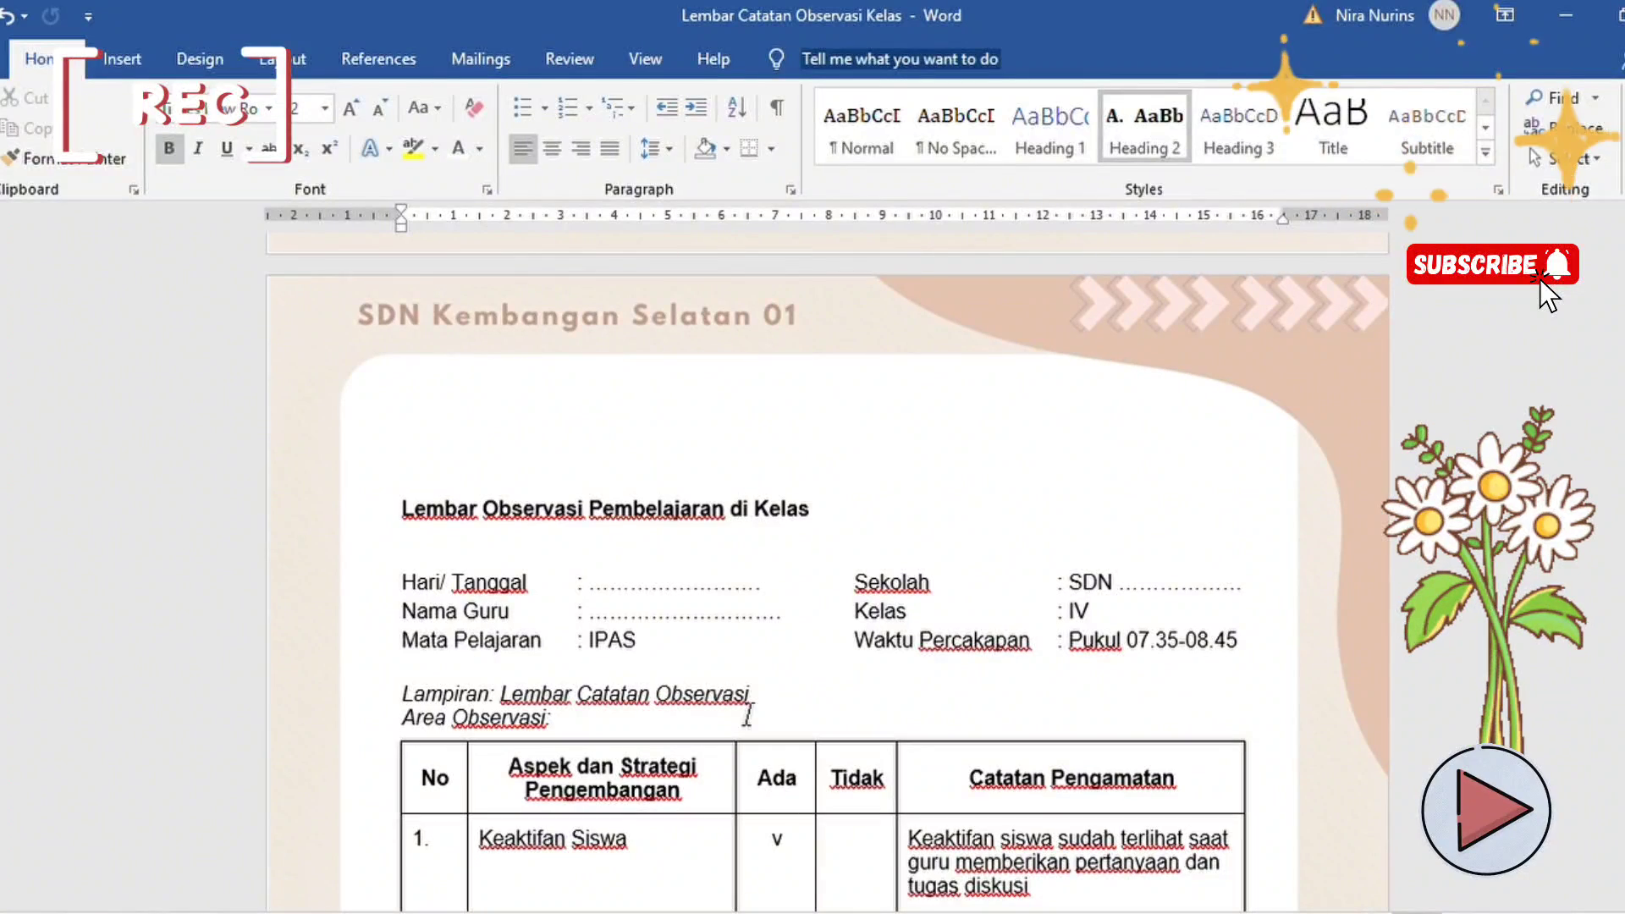
click(574, 468)
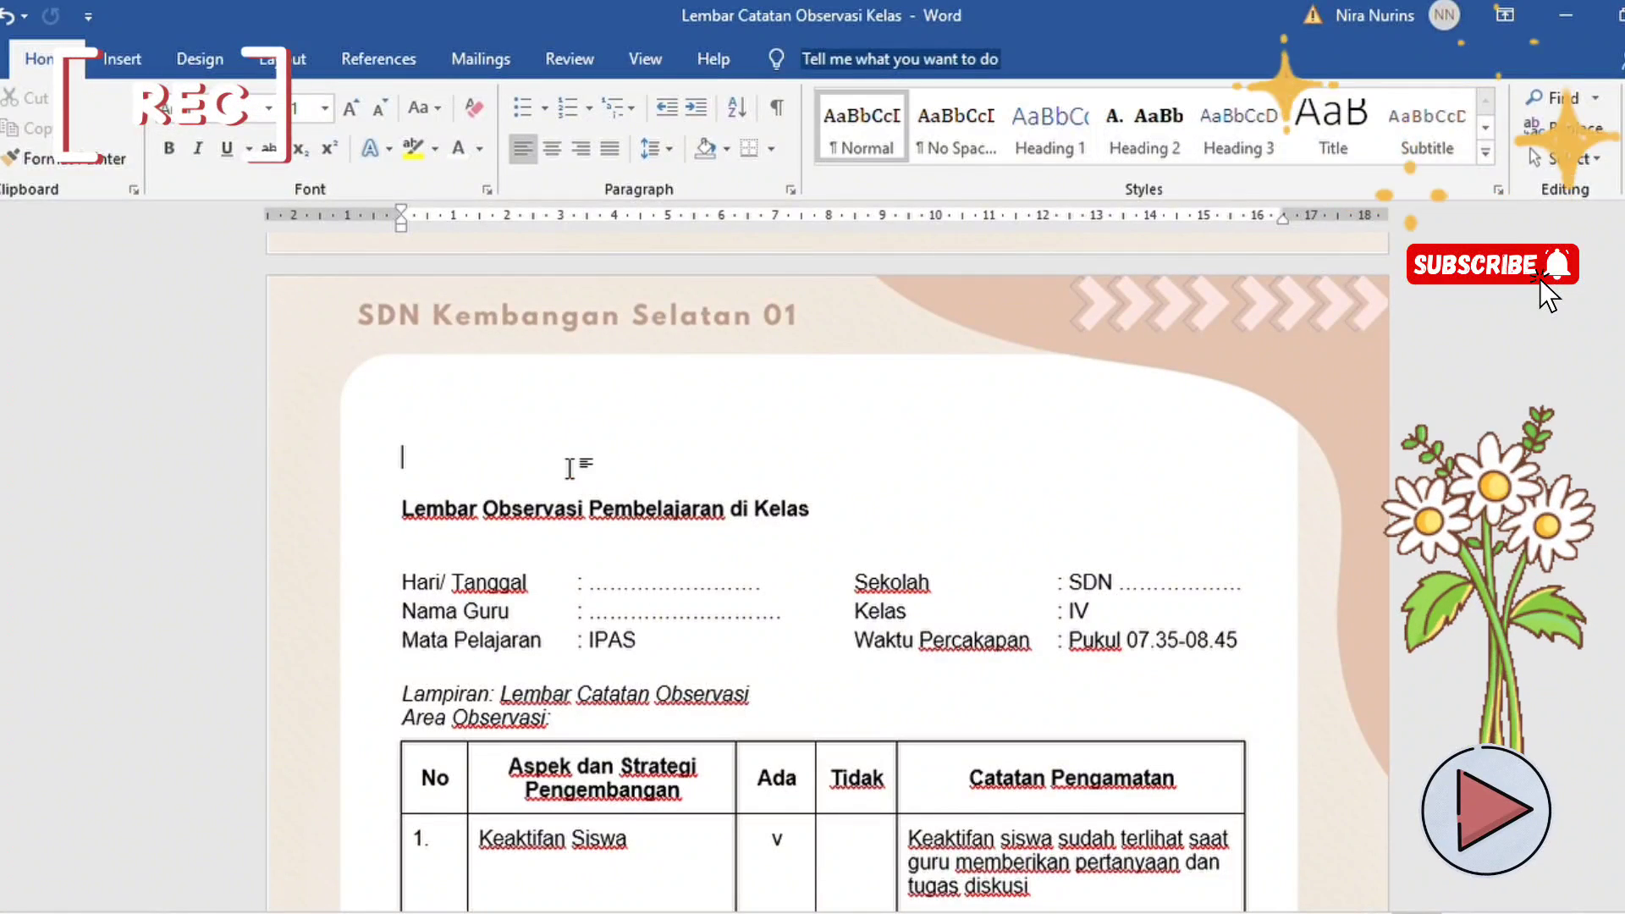
key(Delete)
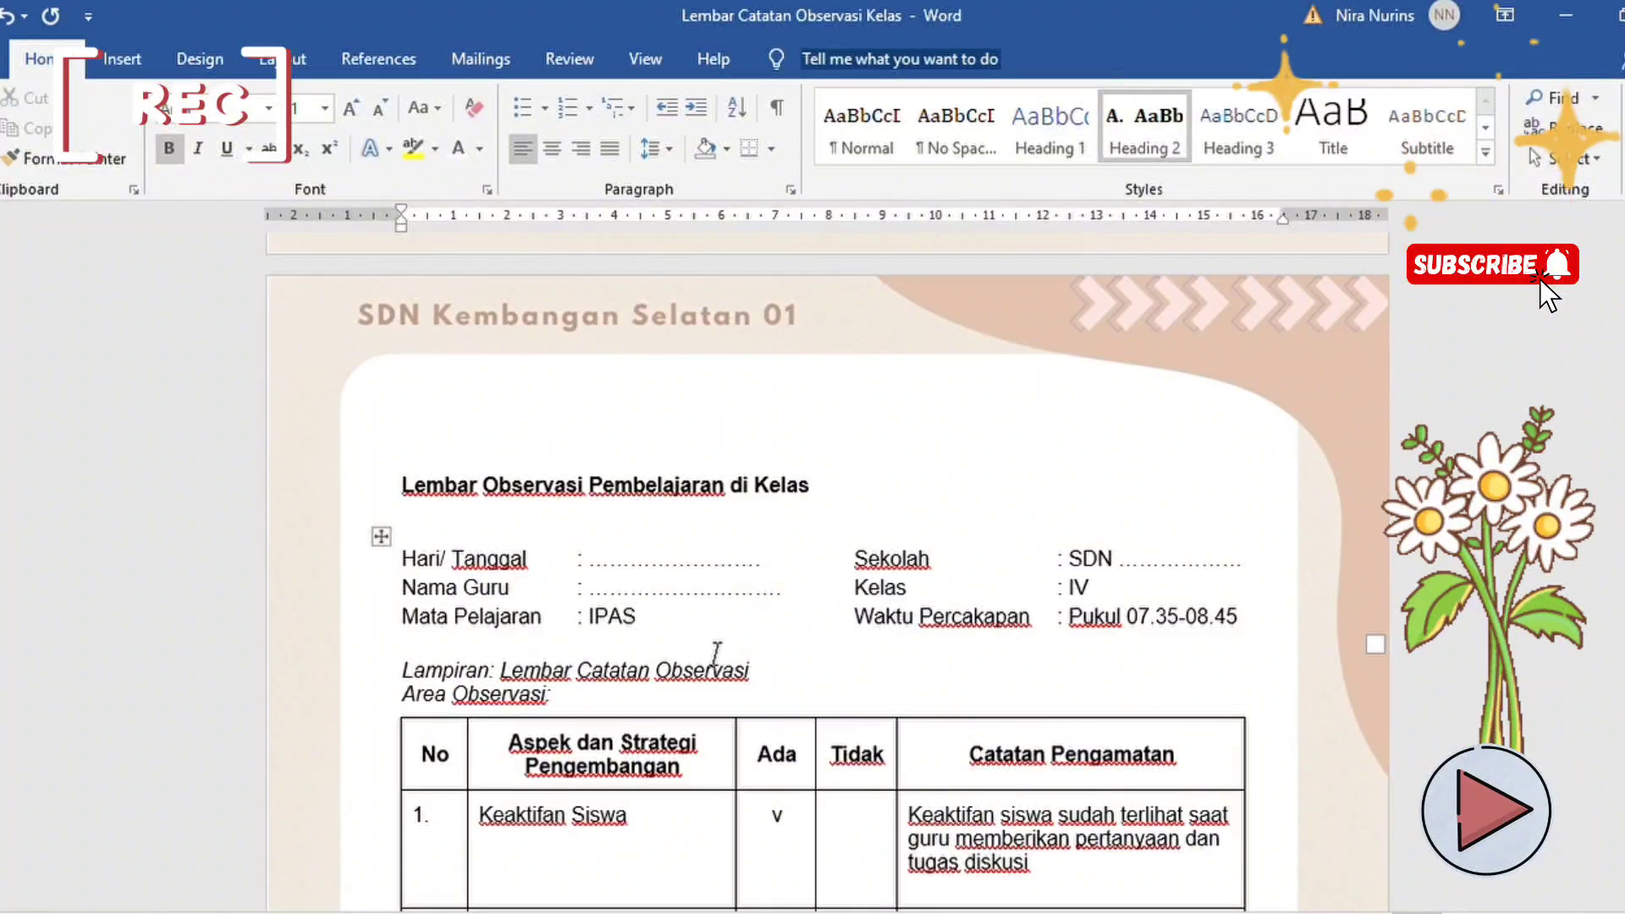
Step: Review the classroom observation table and additional notes, and the post-observation conversation sheet through its follow-up plan and signature area
scroll(706, 662, down, 2)
scroll(707, 662, down, 1)
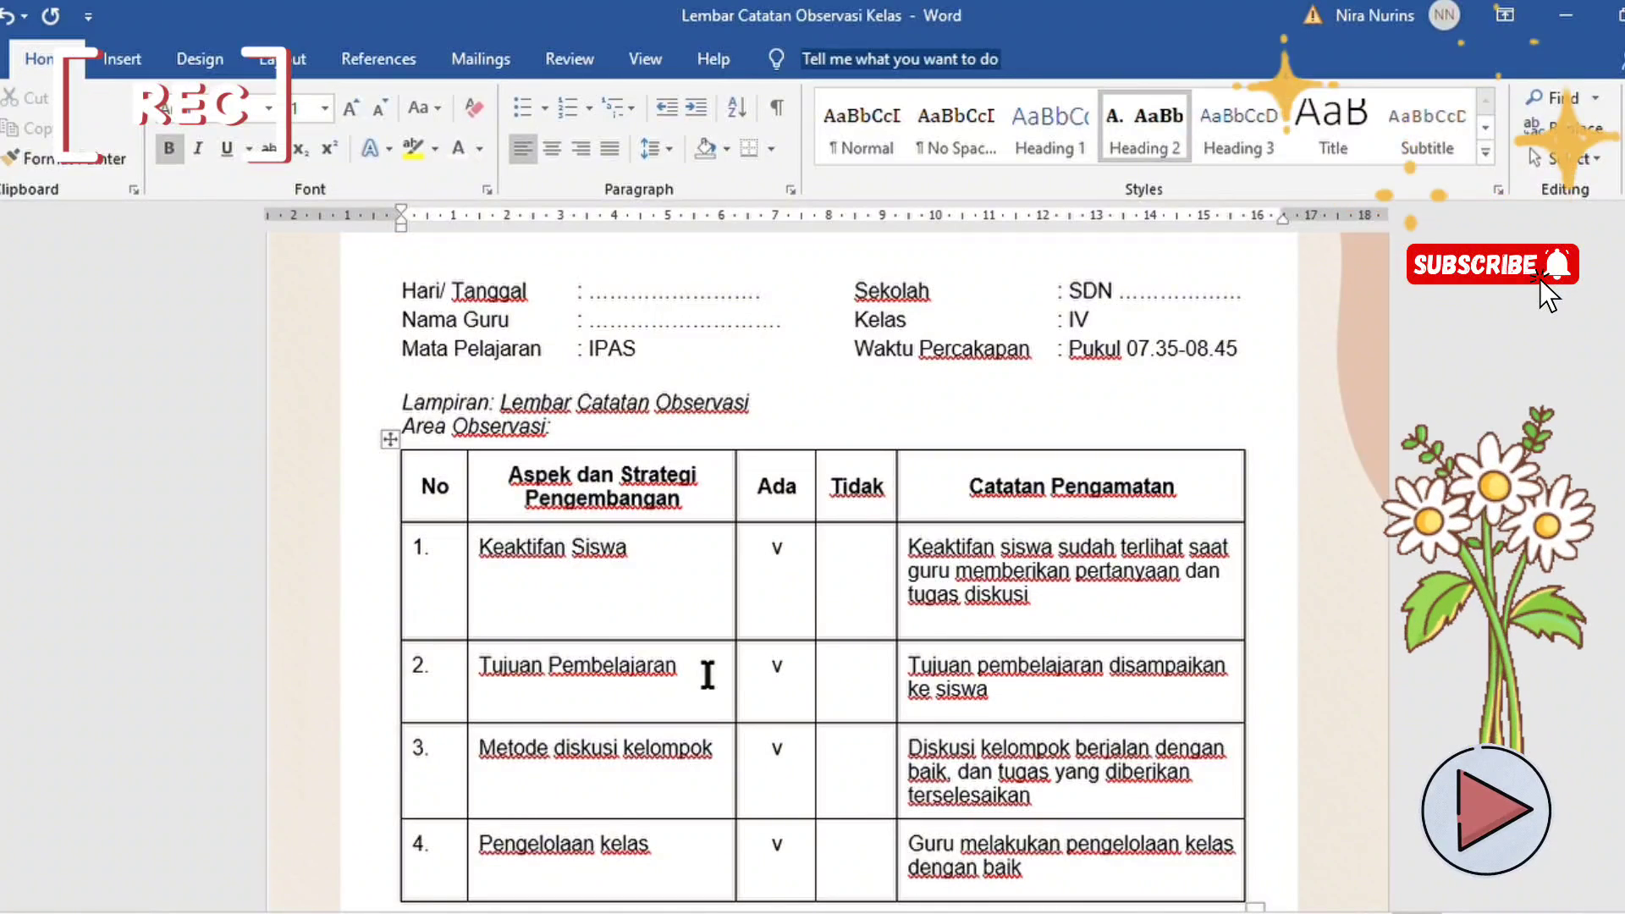
scroll(707, 675, down, 3)
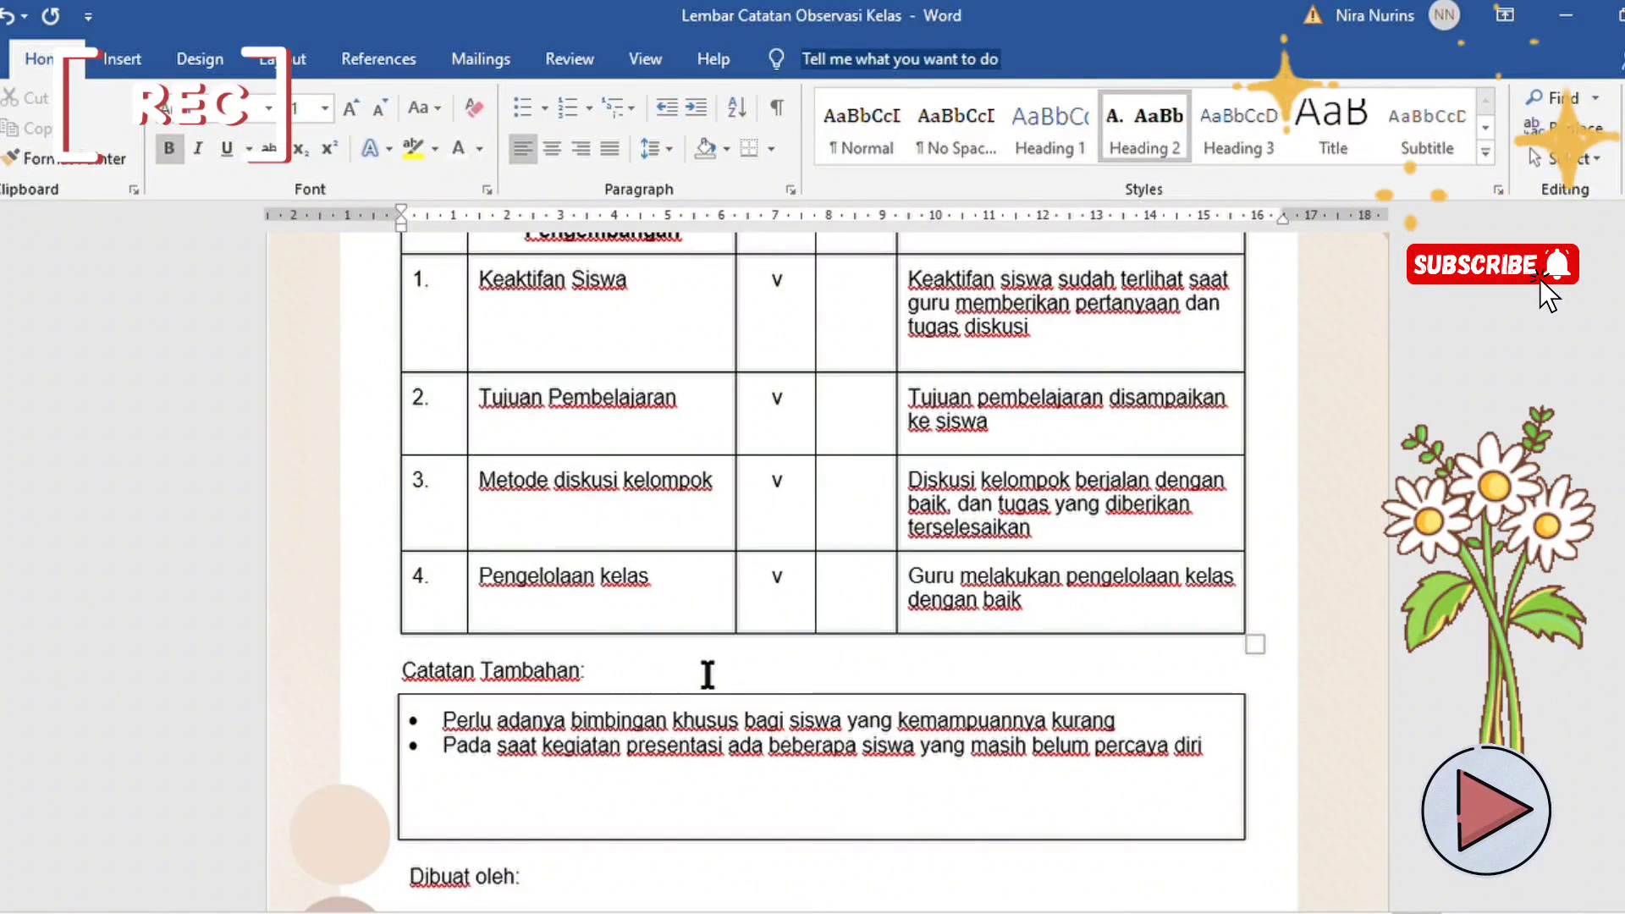
scroll(708, 674, up, 2)
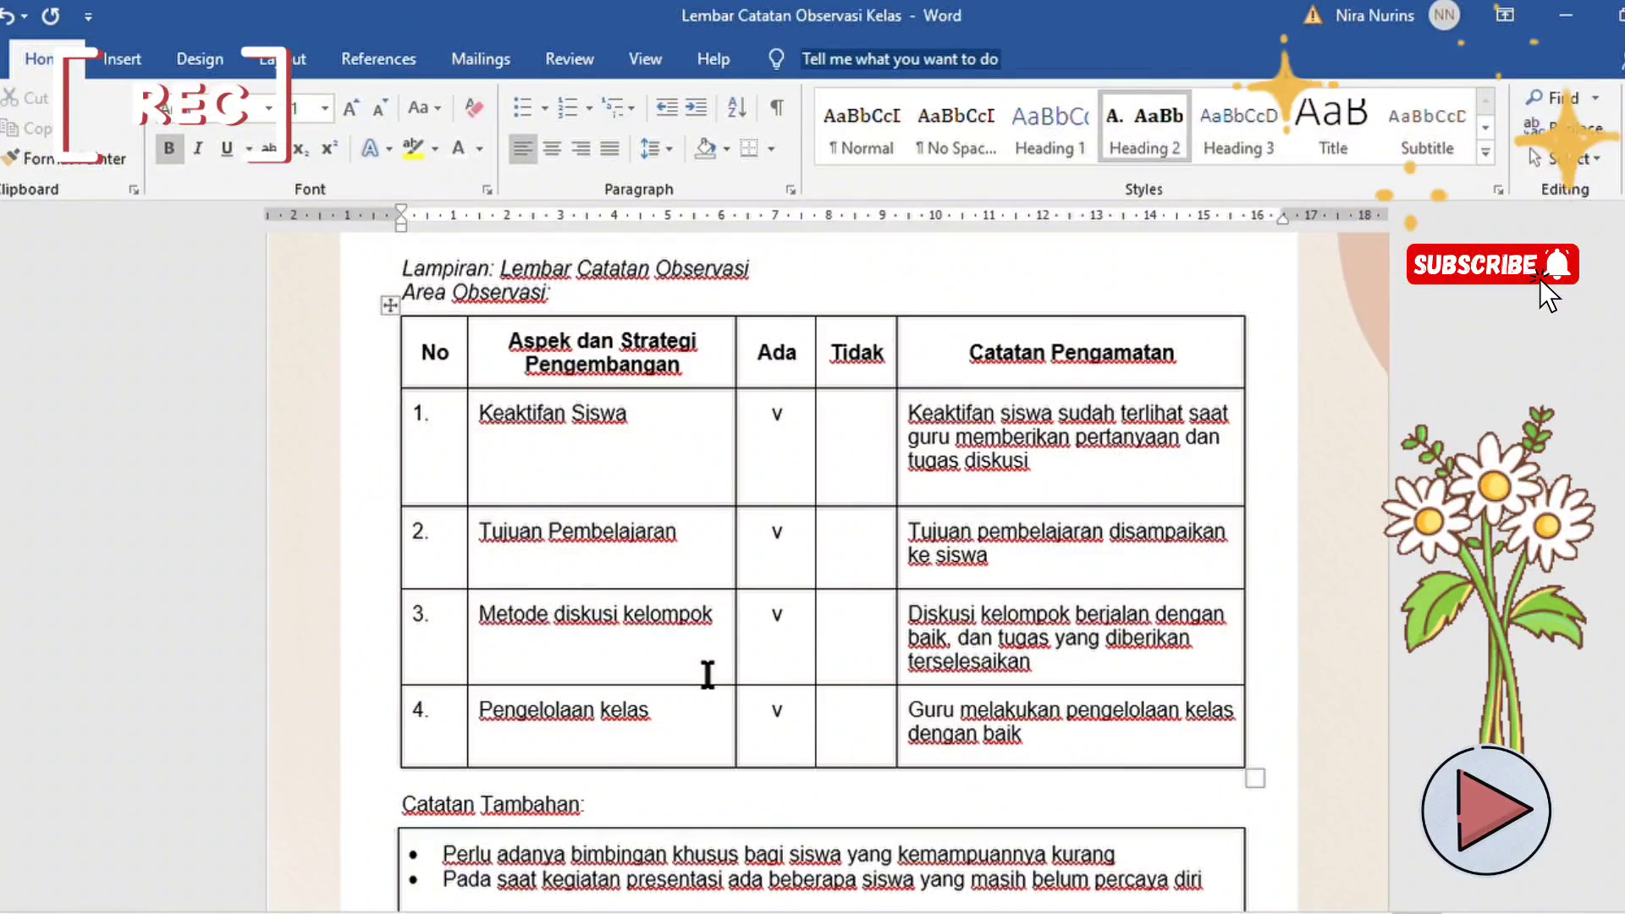
scroll(708, 674, down, 5)
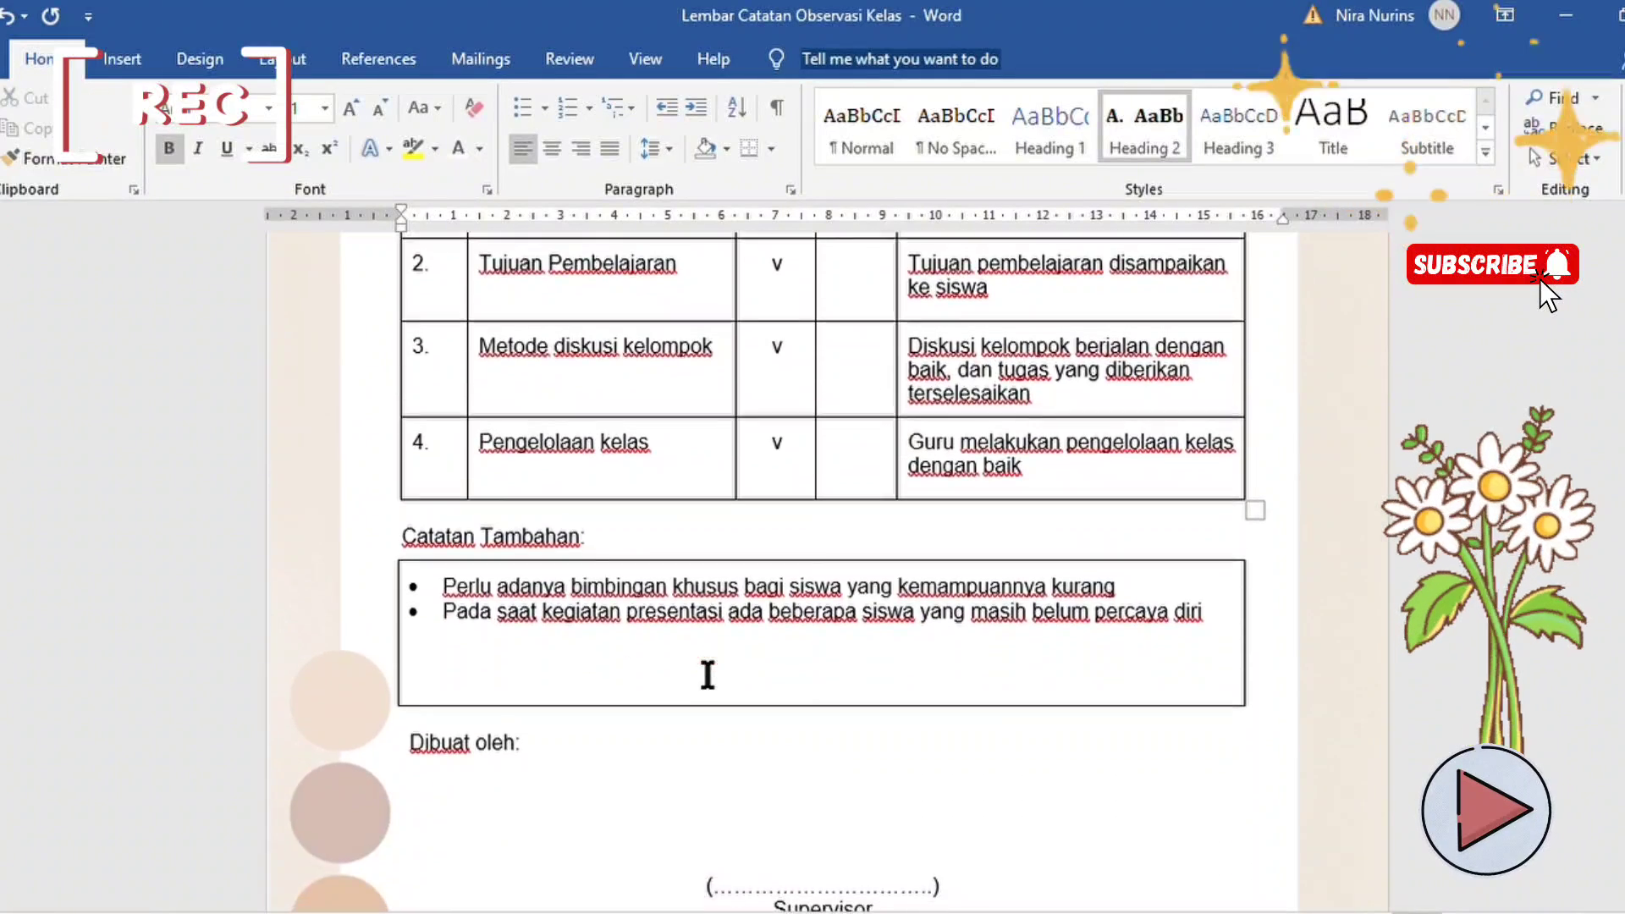
scroll(708, 675, down, 12)
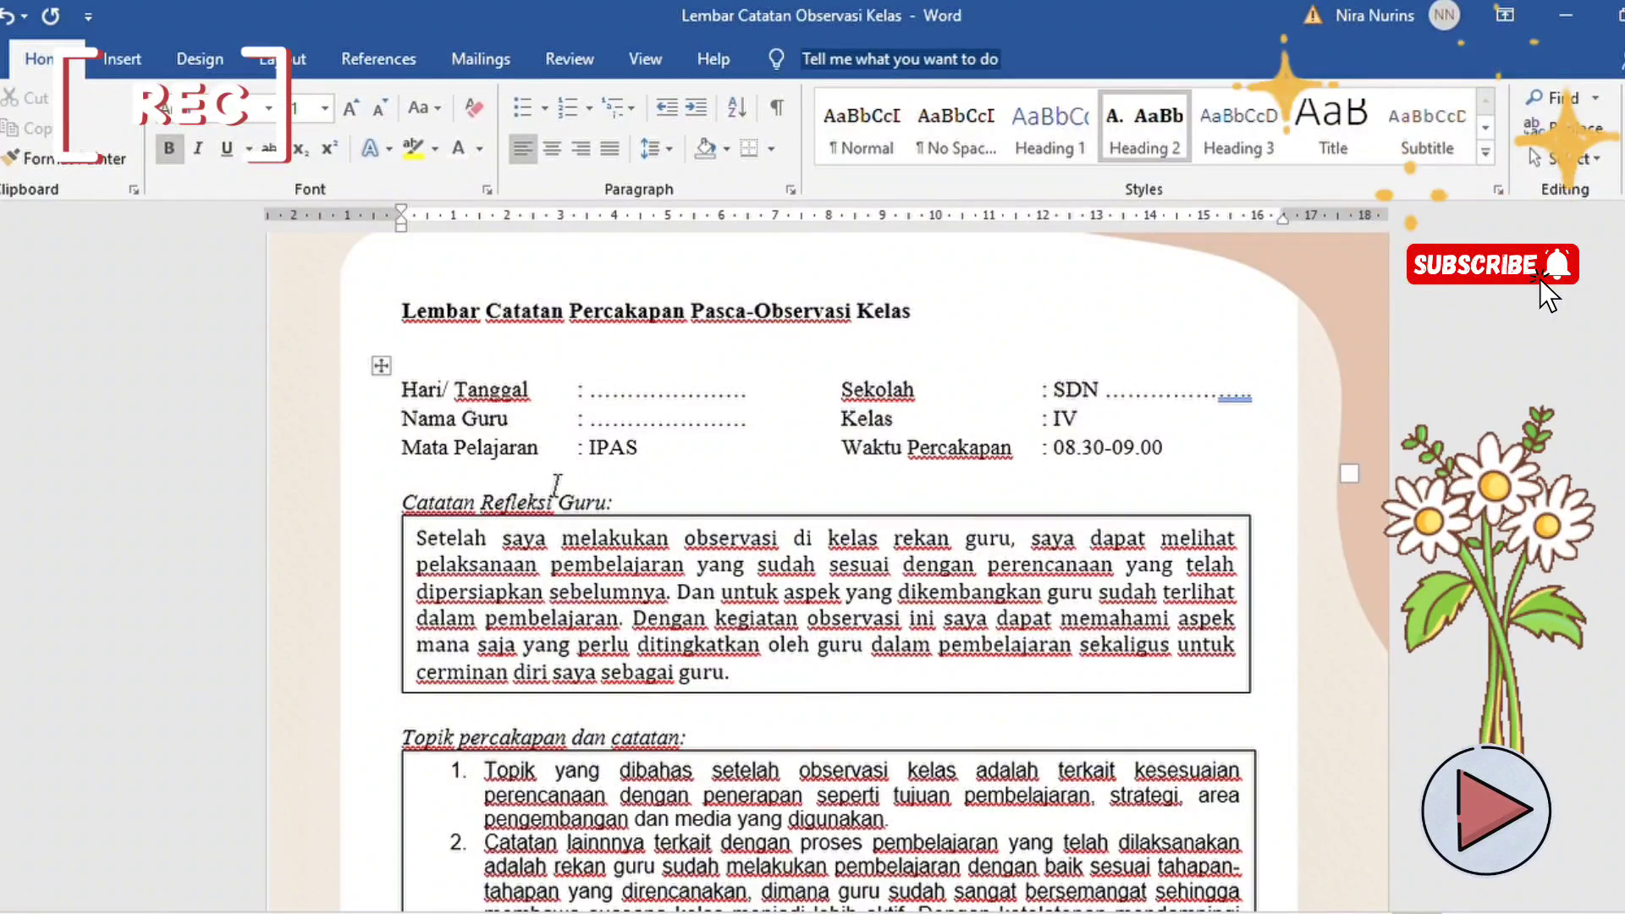
scroll(556, 487, down, 6)
scroll(556, 487, up, 5)
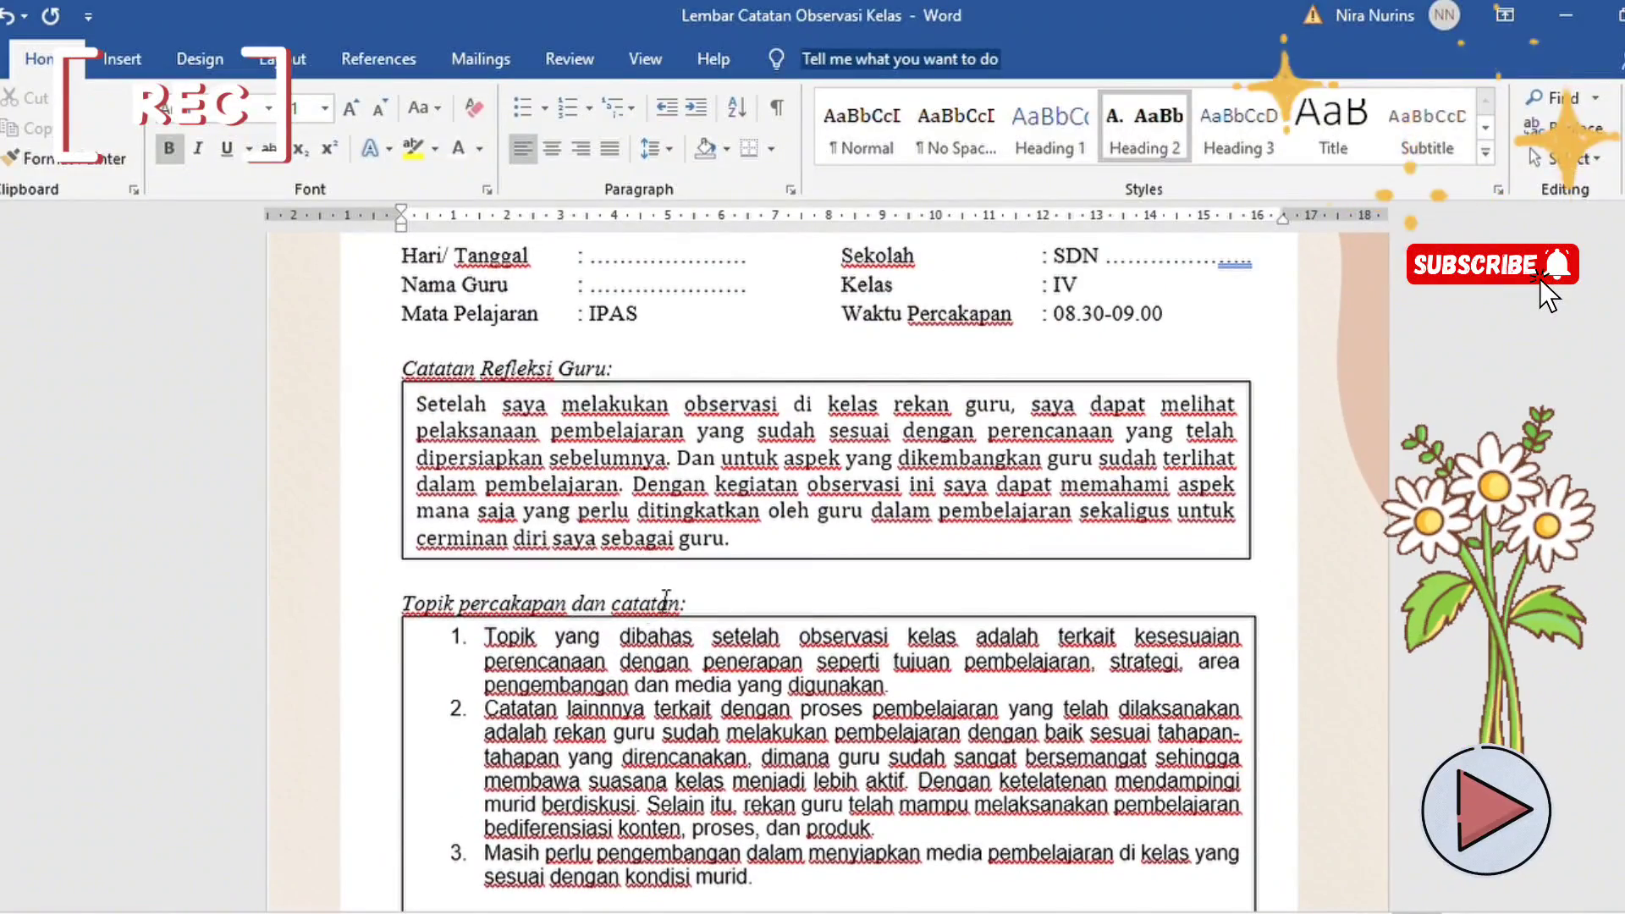
scroll(605, 650, down, 5)
scroll(605, 650, down, 3)
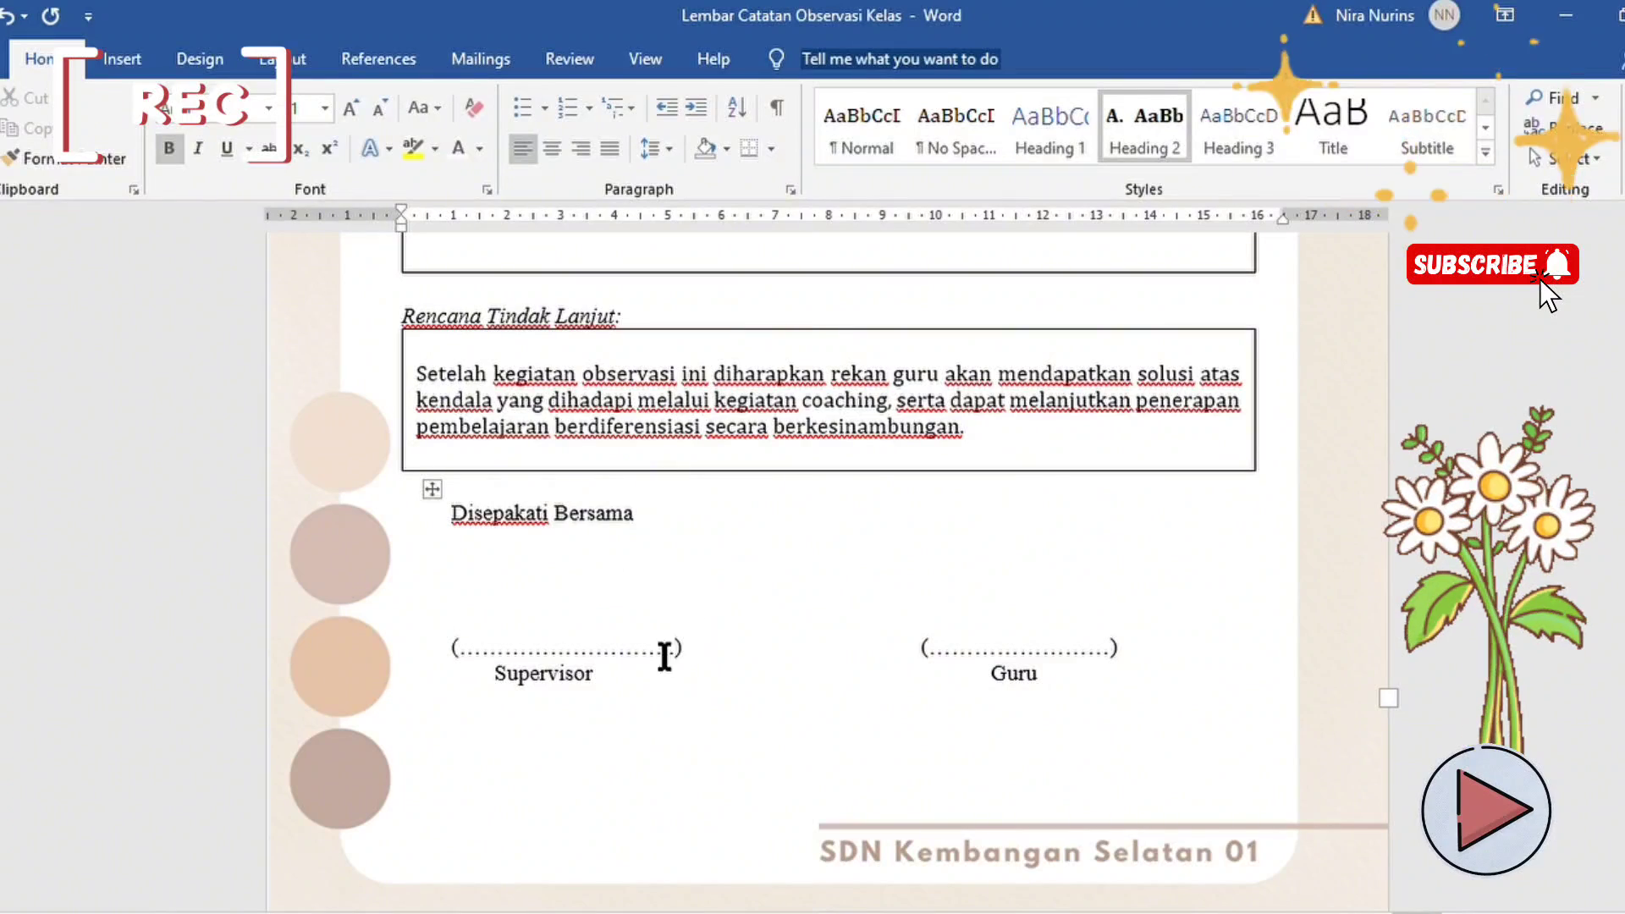
Step: Remove the stray leading characters before the heading "Lembar Rencana Pengembangan Diri"
scroll(676, 598, down, 6)
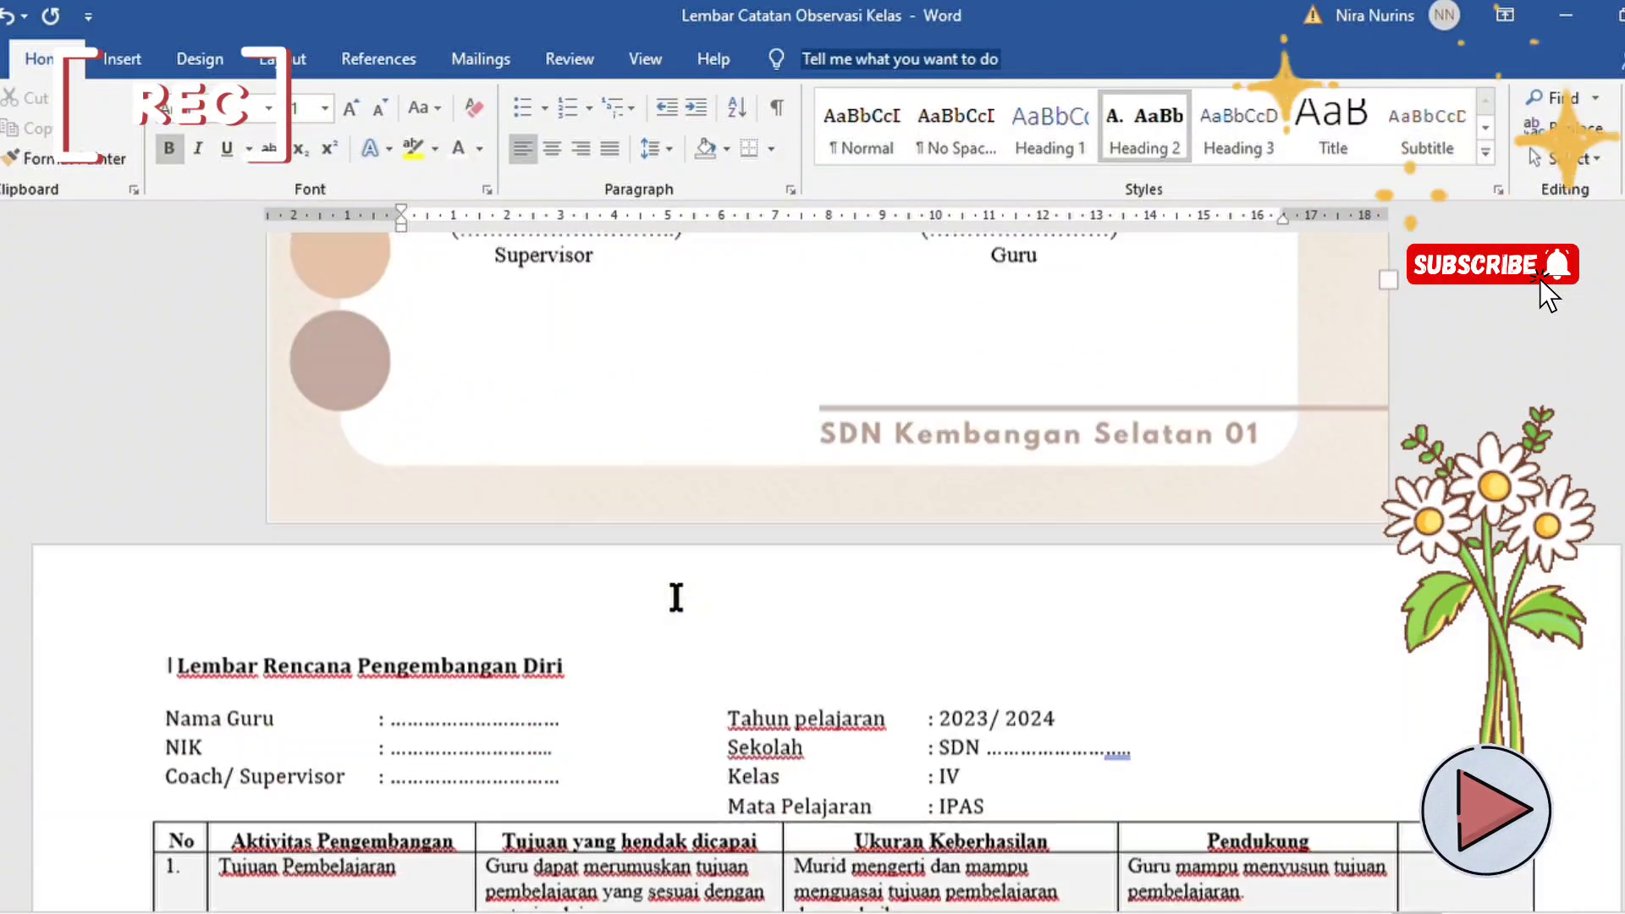
scroll(675, 593, down, 2)
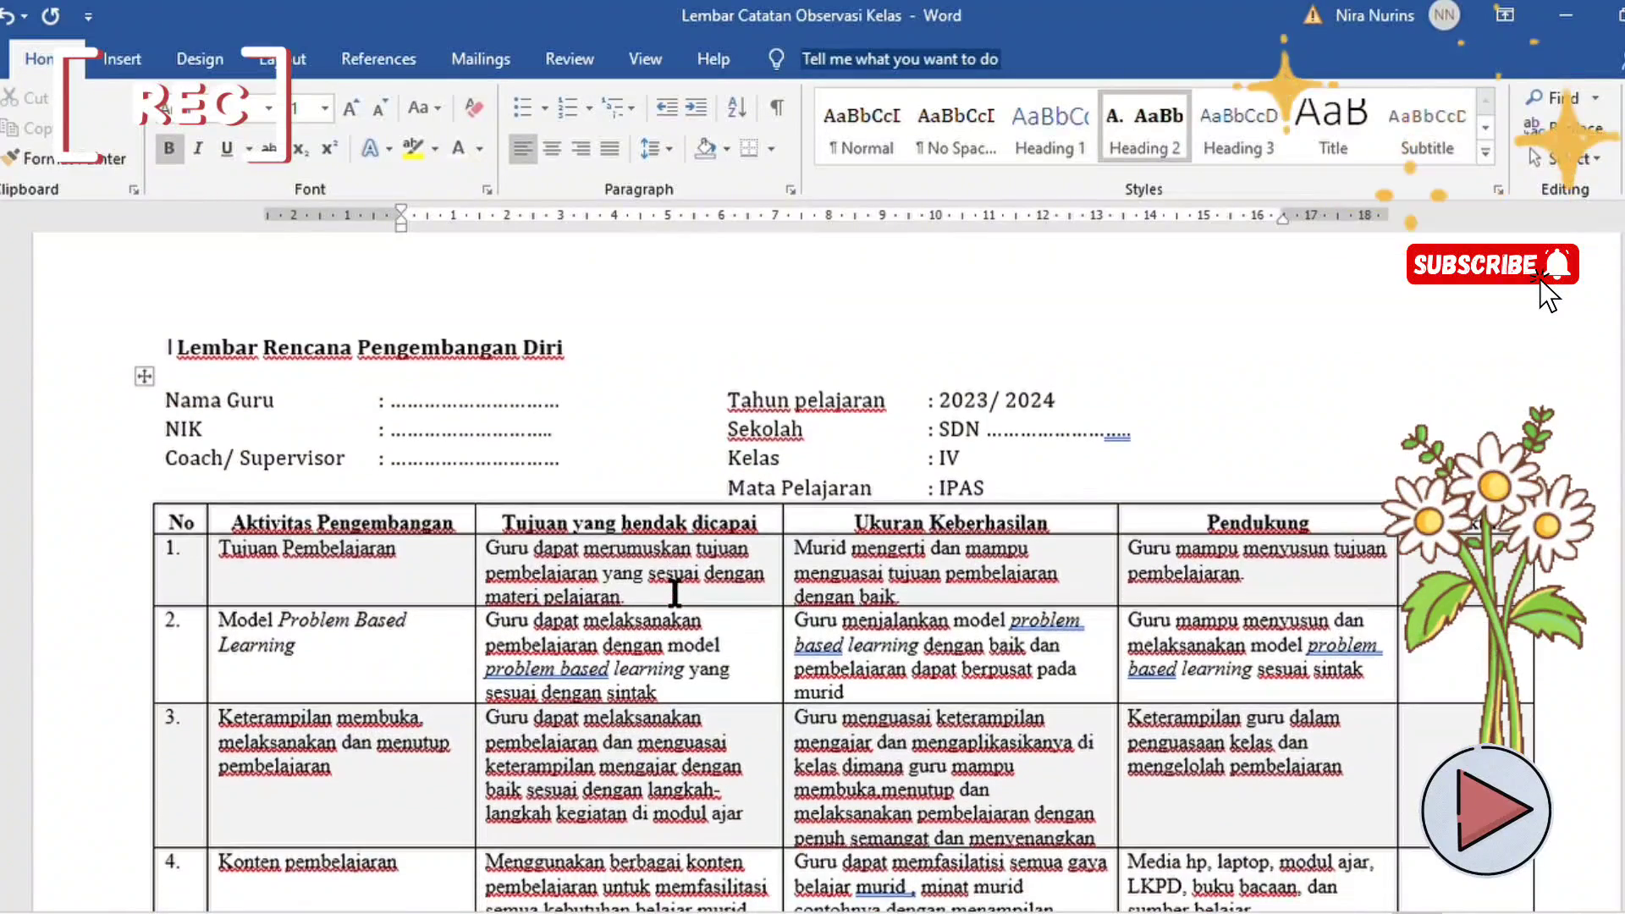
click(177, 353)
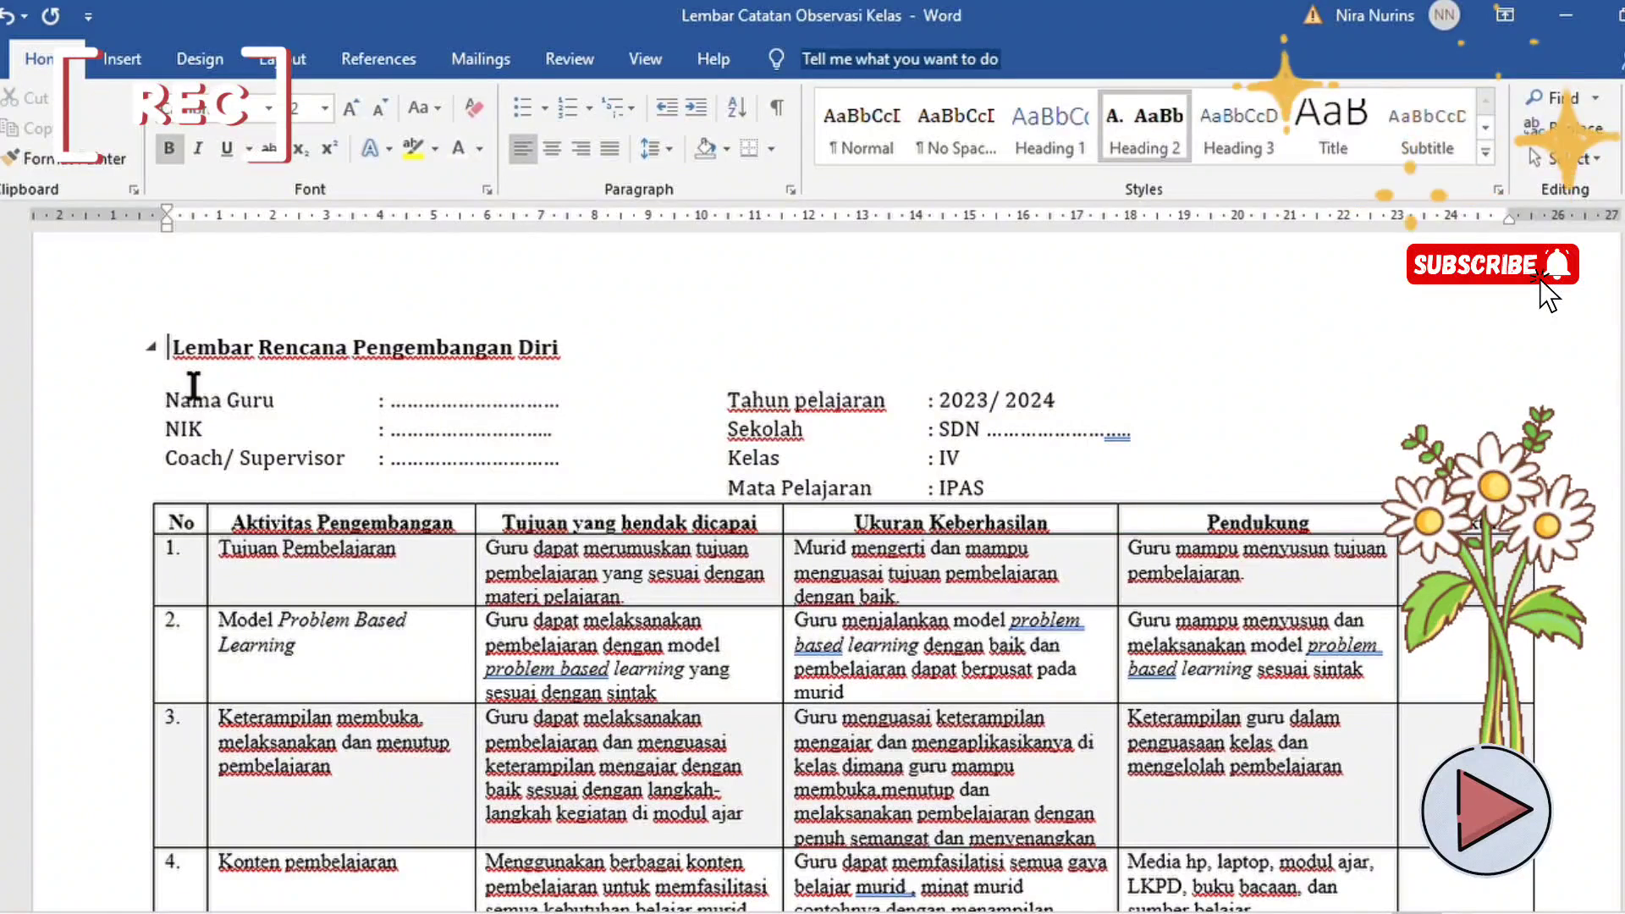
key(BackSpace)
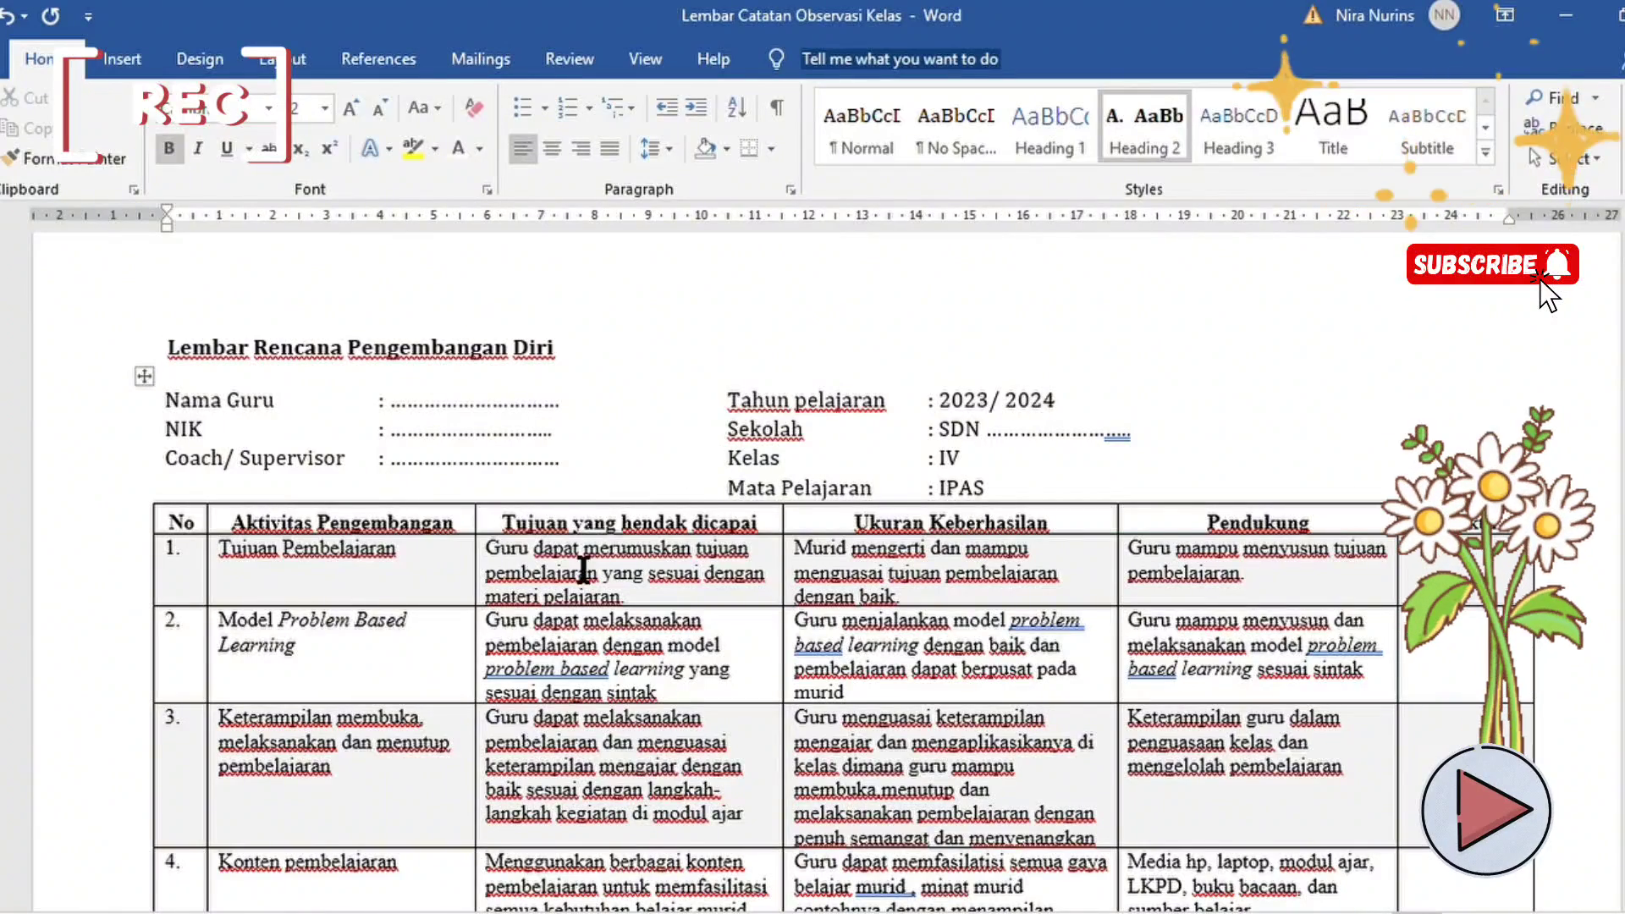
Step: Add the missing "D" below the self-development plan table so the line reads "Disepakati Bersama"
scroll(584, 570, down, 3)
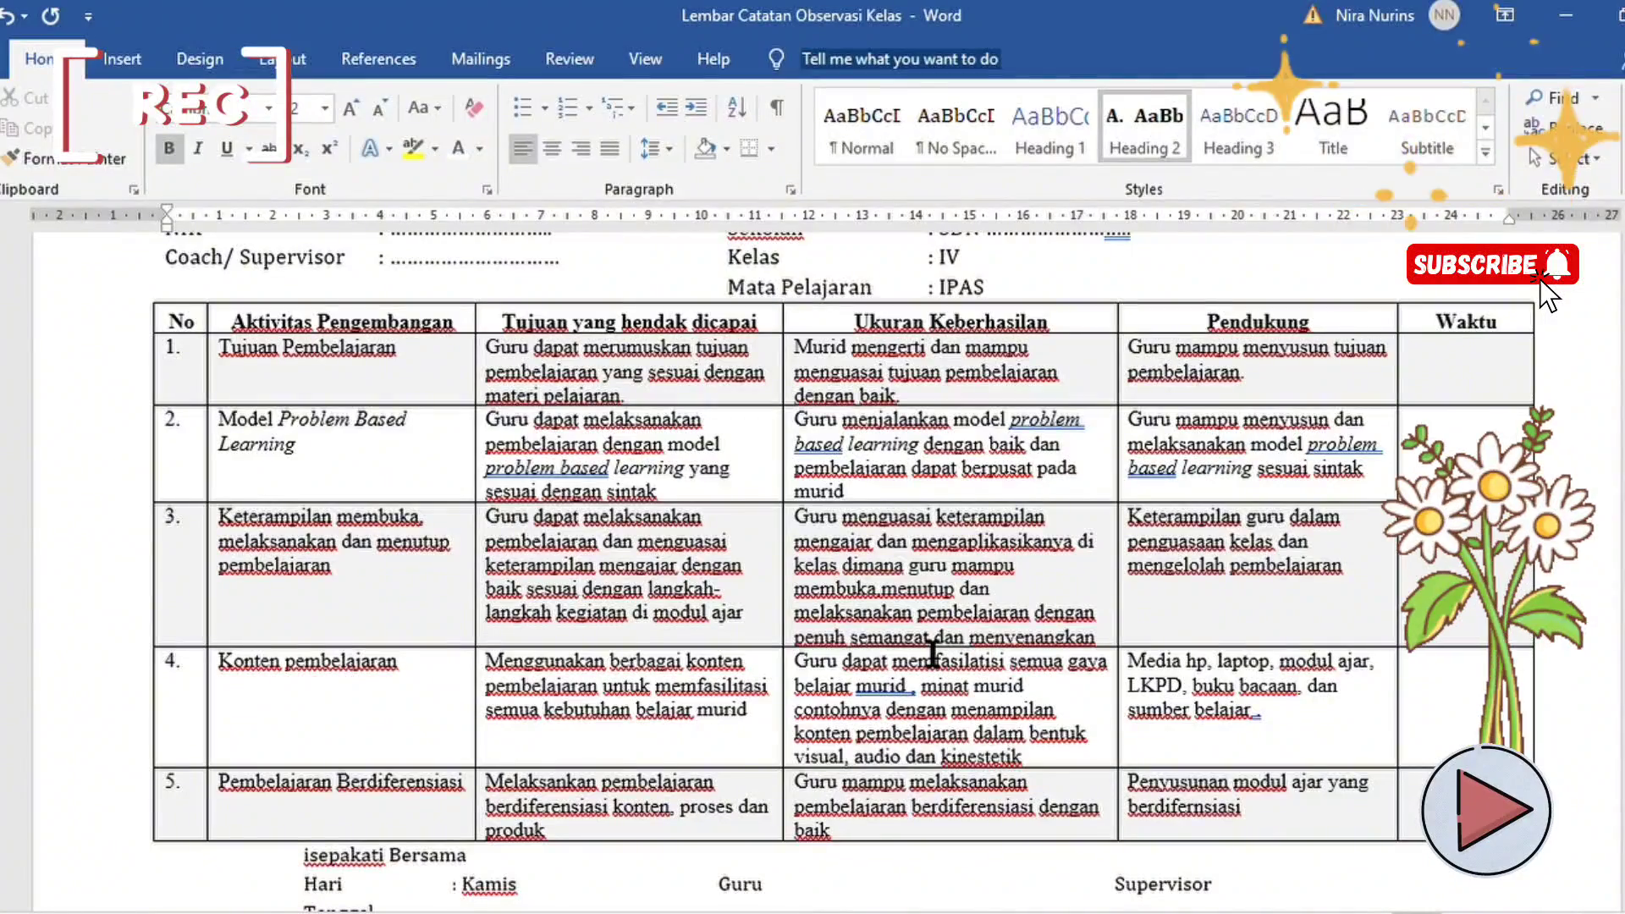
scroll(932, 652, down, 5)
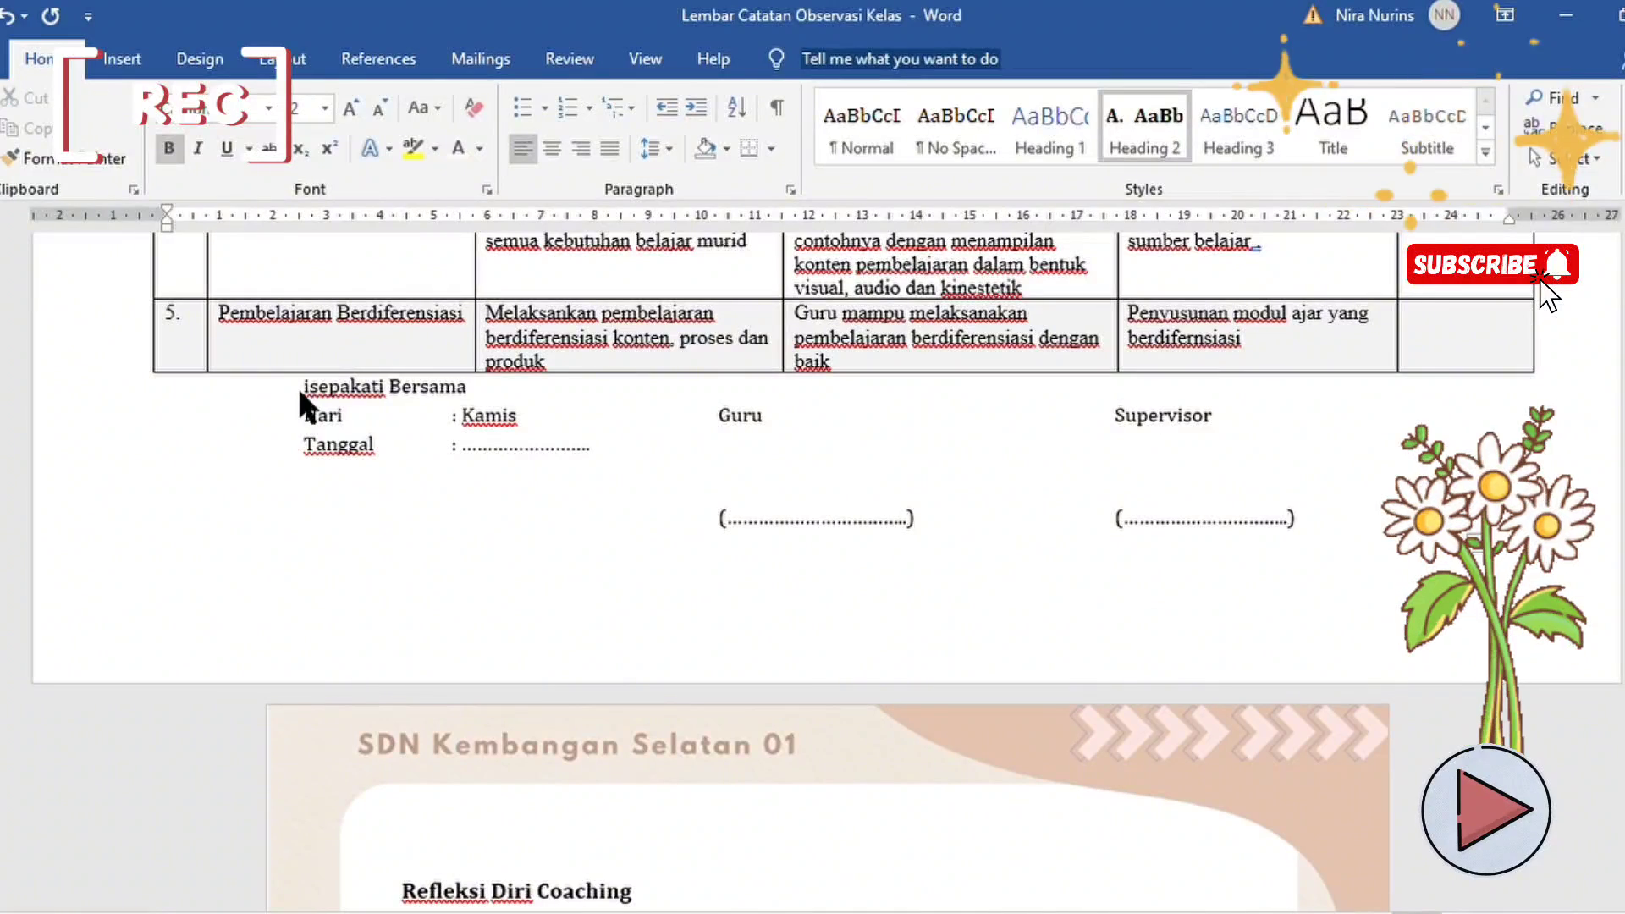
click(302, 389)
text(D)
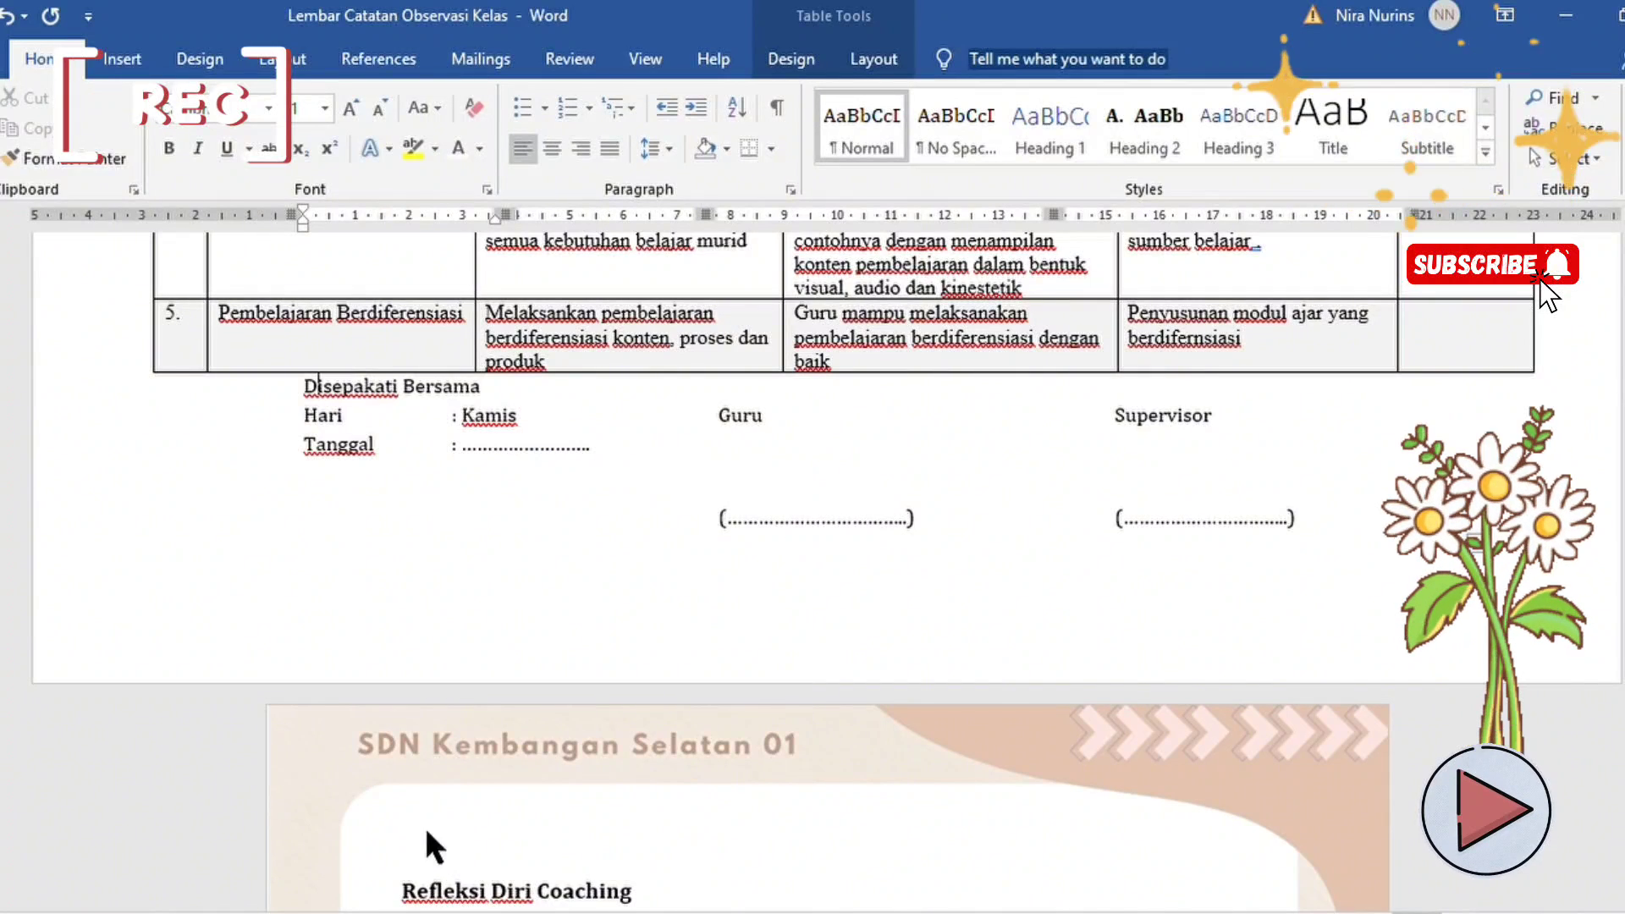
Step: Review the "Refleksi Diri Coaching" section, including the reflection questions, written reflections and coachee feedback
click(500, 876)
scroll(500, 876, down, 5)
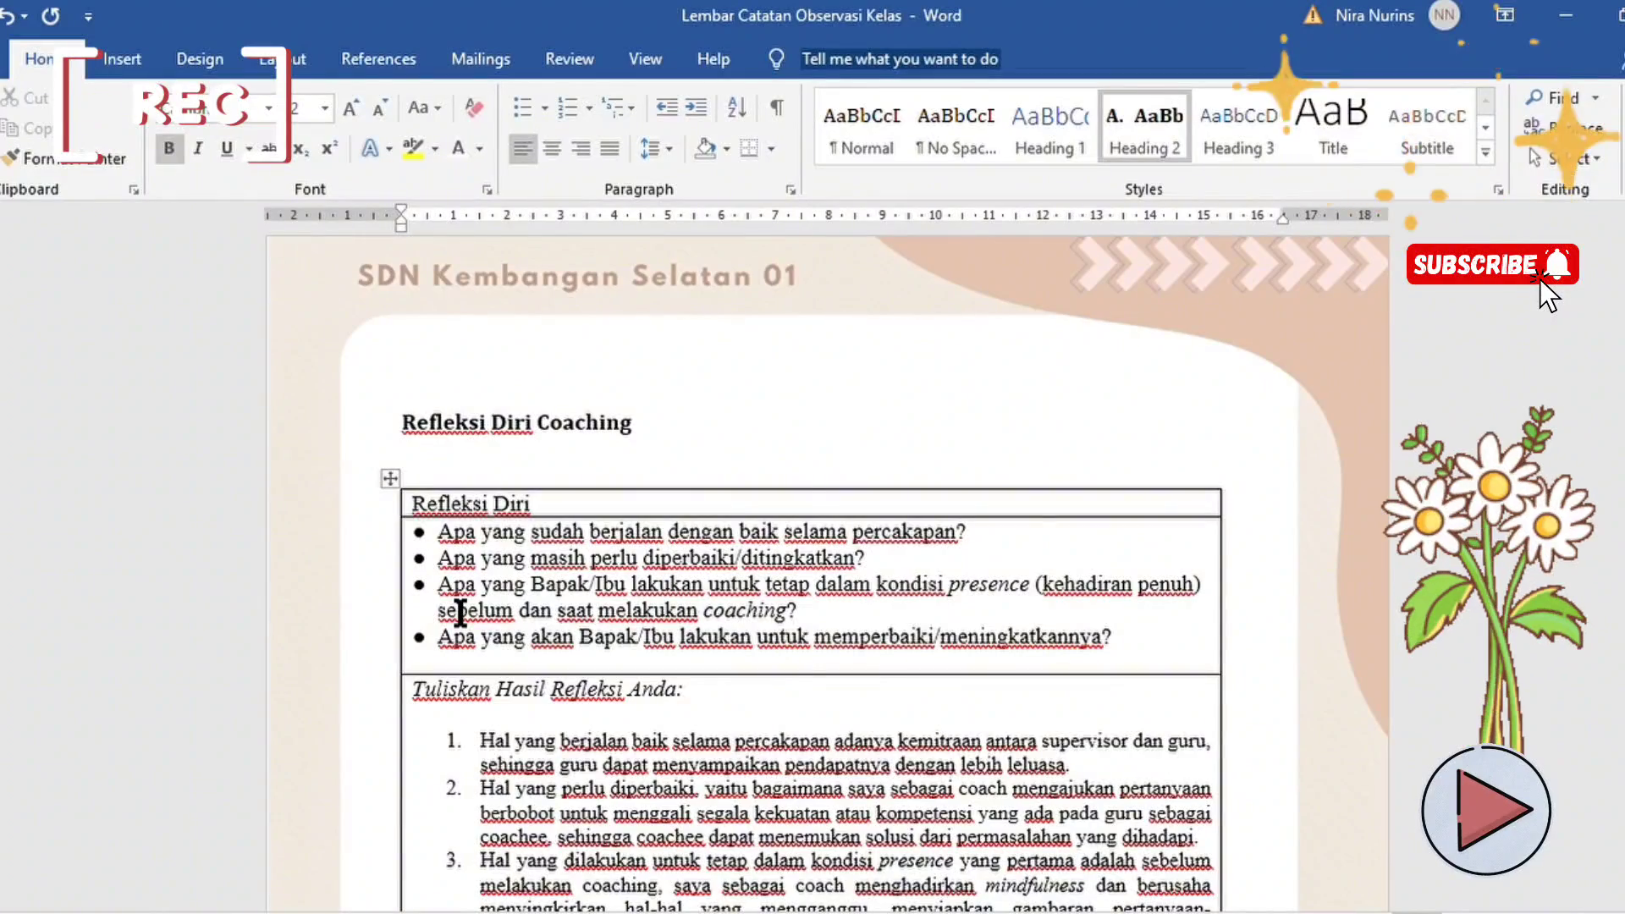
scroll(461, 609, down, 1)
scroll(469, 602, down, 3)
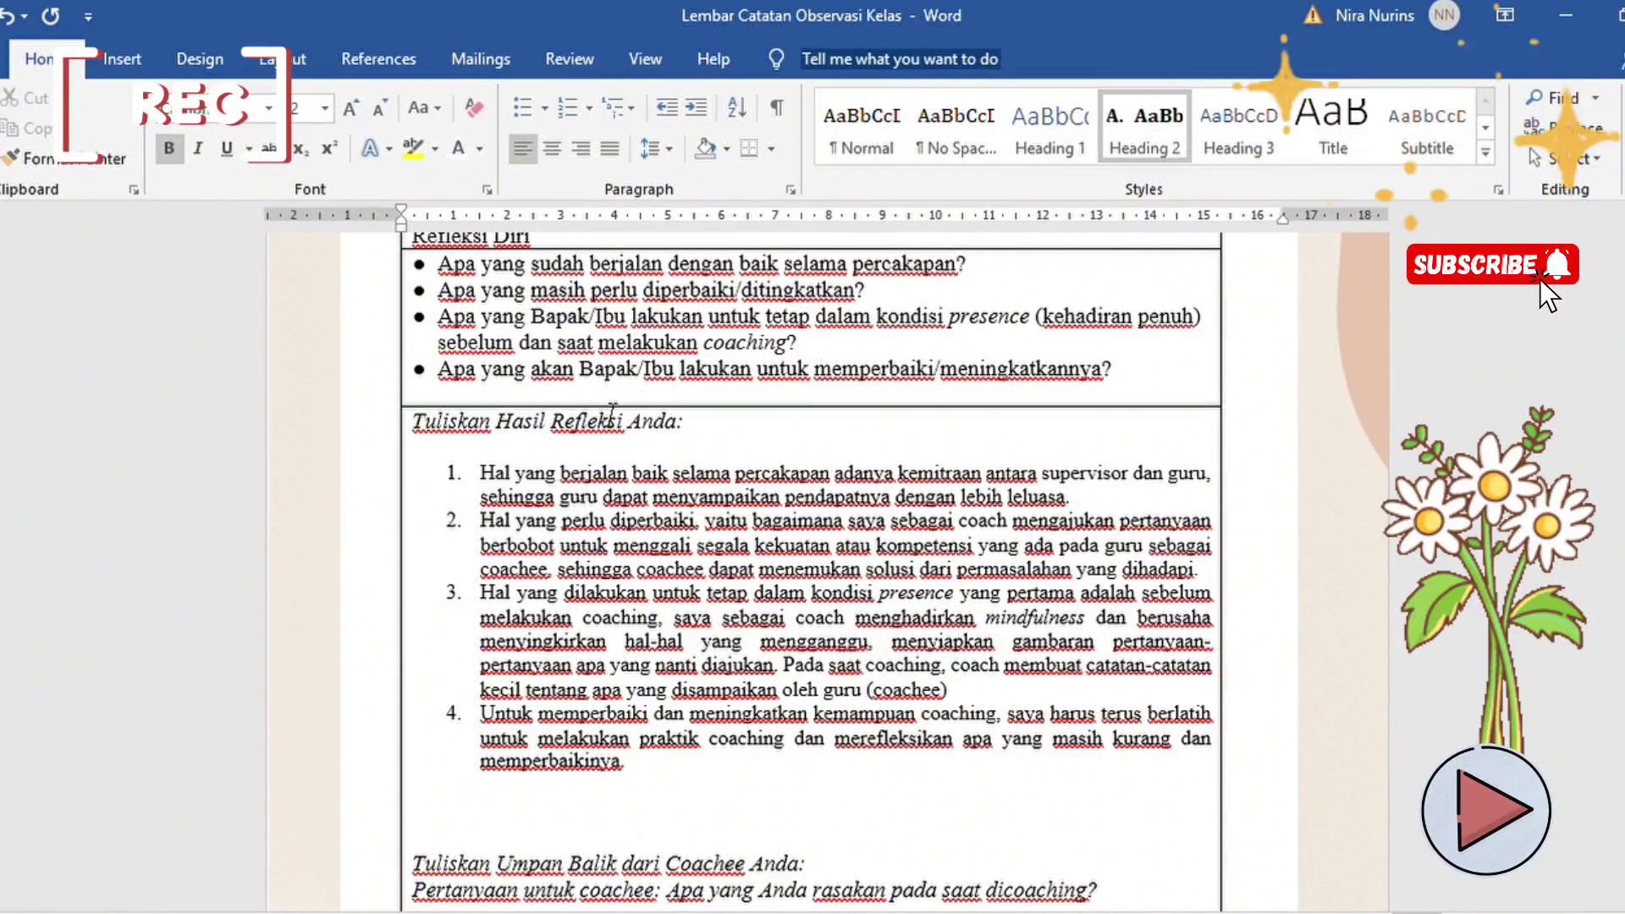
scroll(595, 473, down, 3)
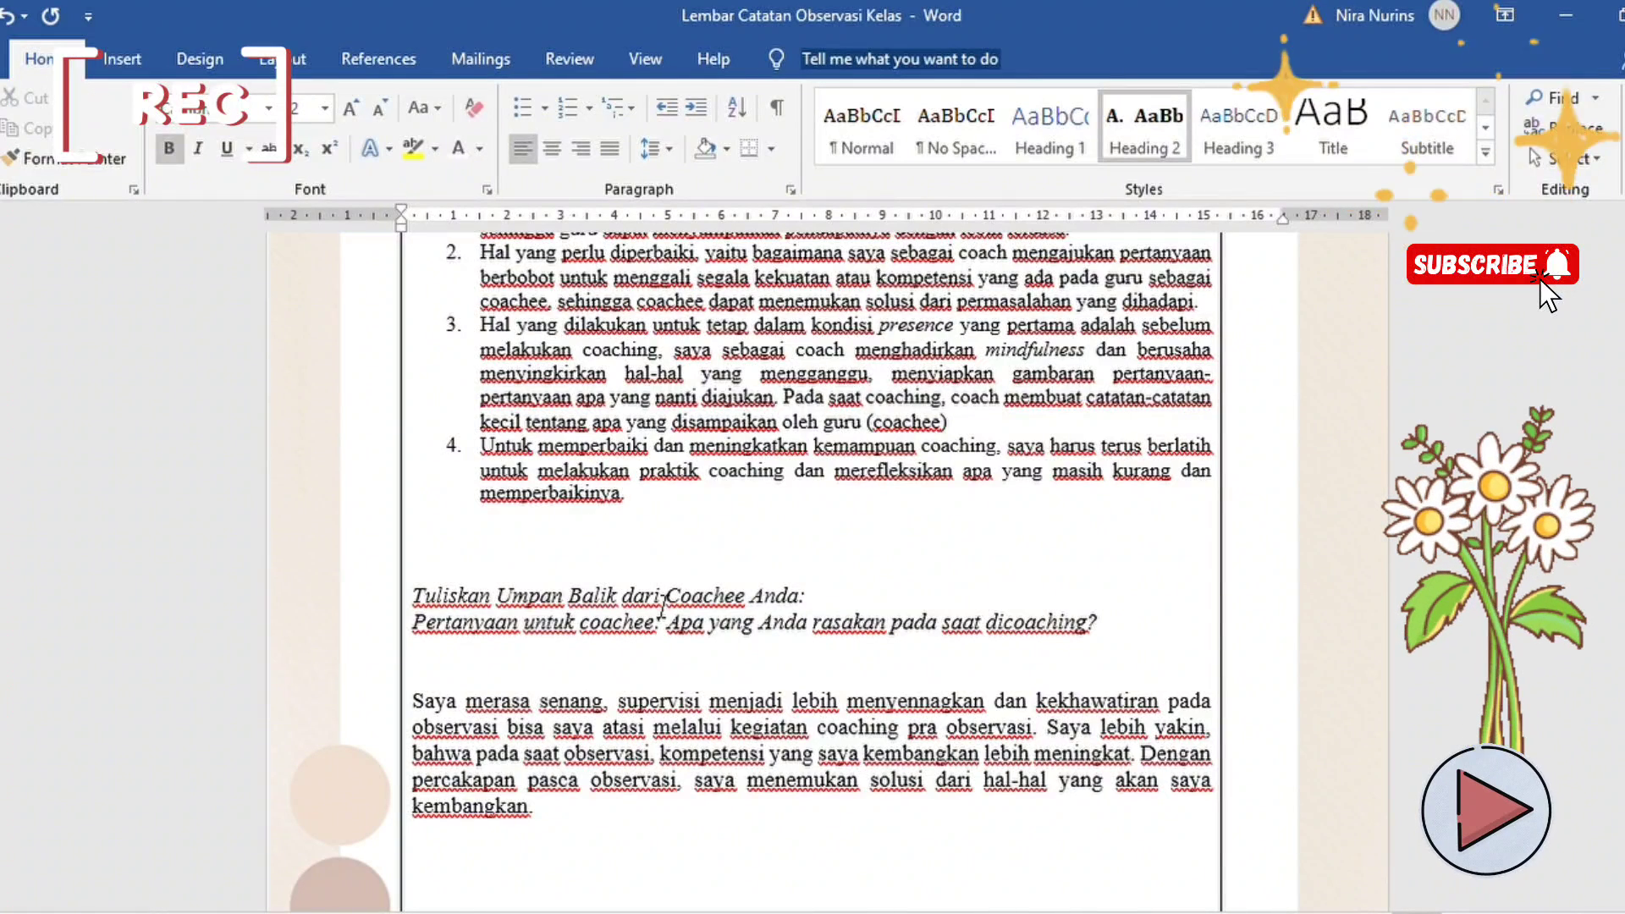
scroll(685, 760, down, 10)
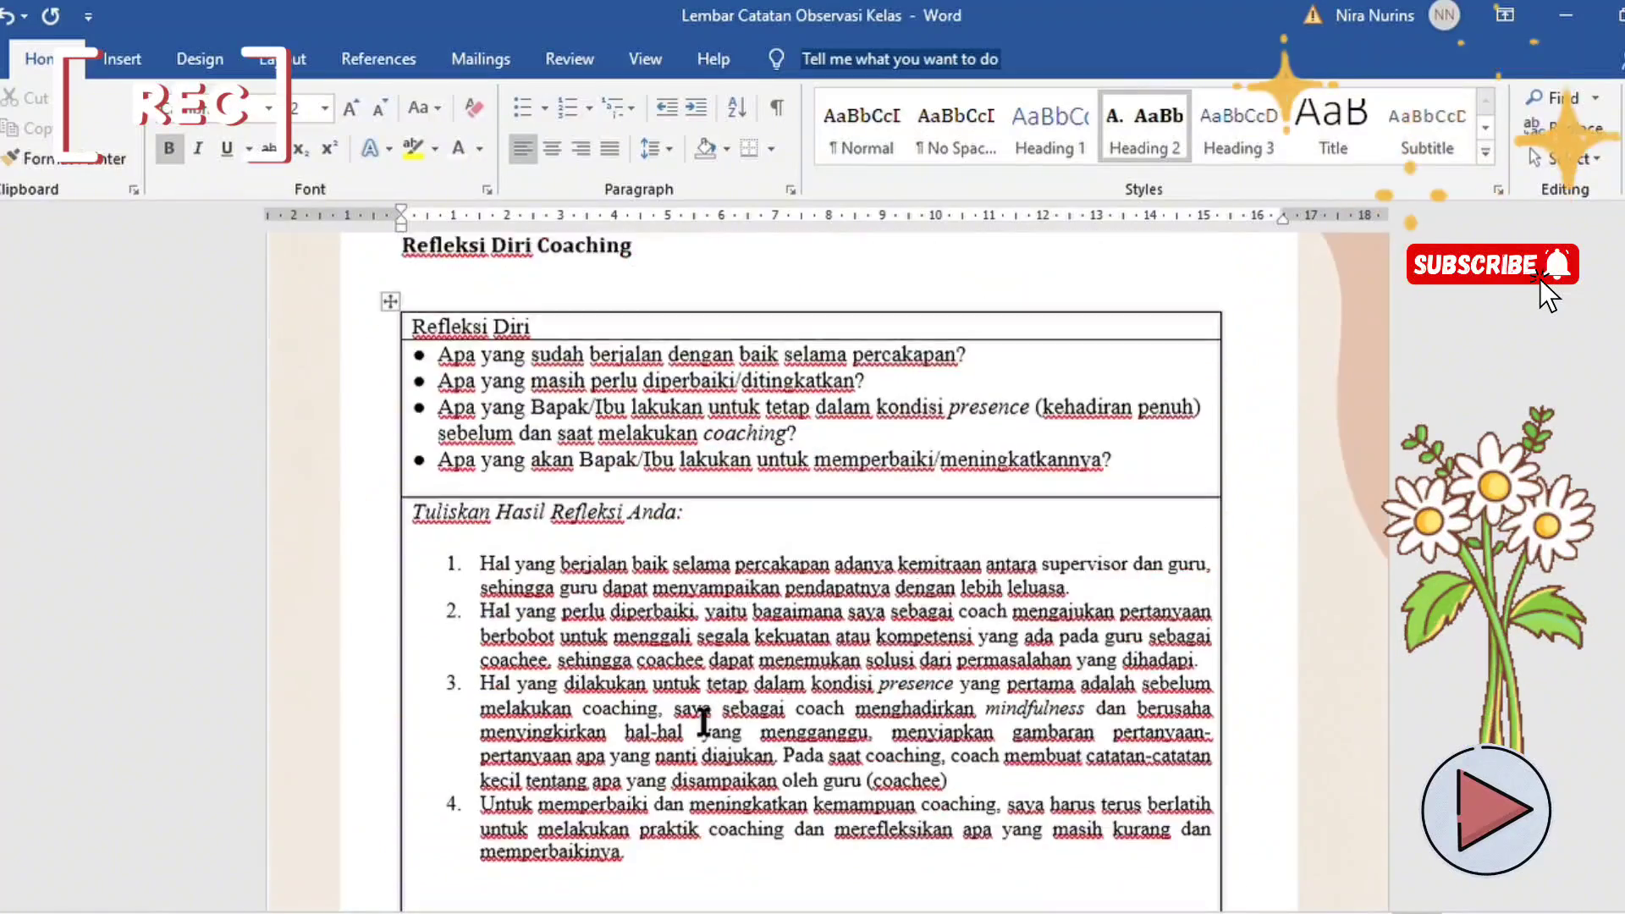